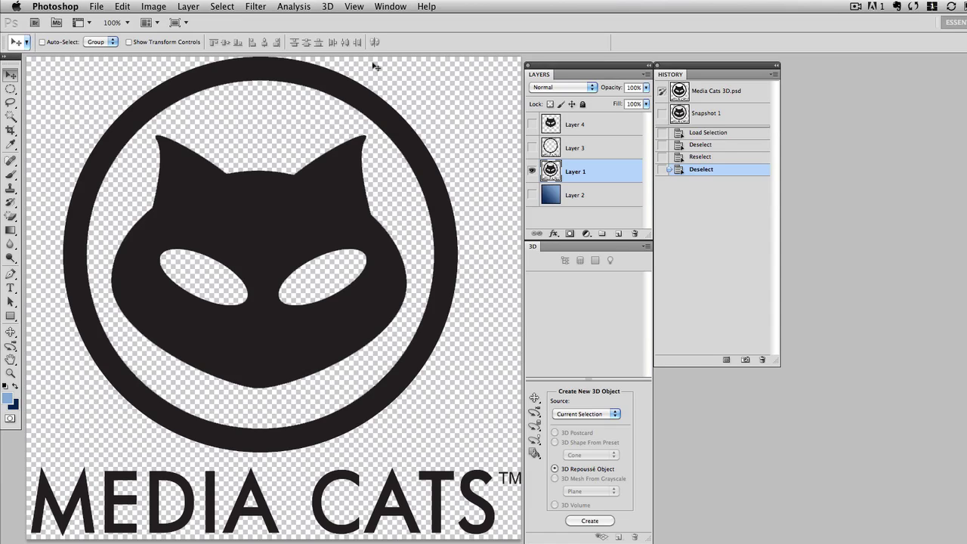
Reselect the ring, cat head and MEDIA CATS text with Cmd+Shift+D
left_click(328, 8)
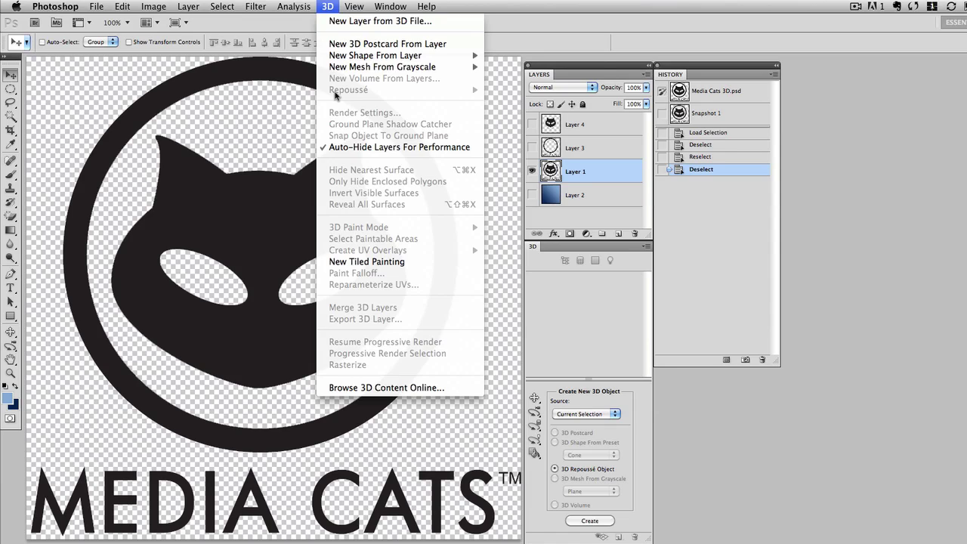
left_click(290, 24)
key("super+shift+d")
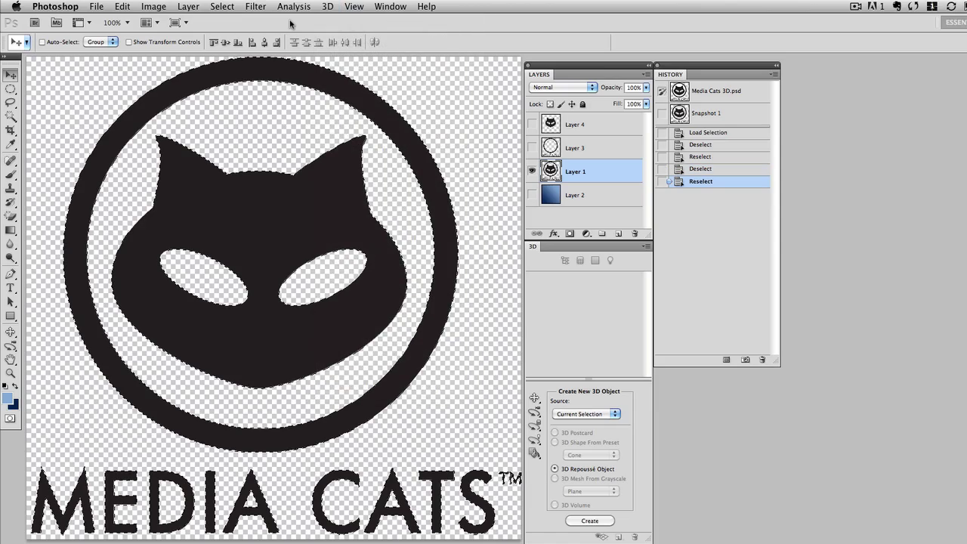
left_click(327, 7)
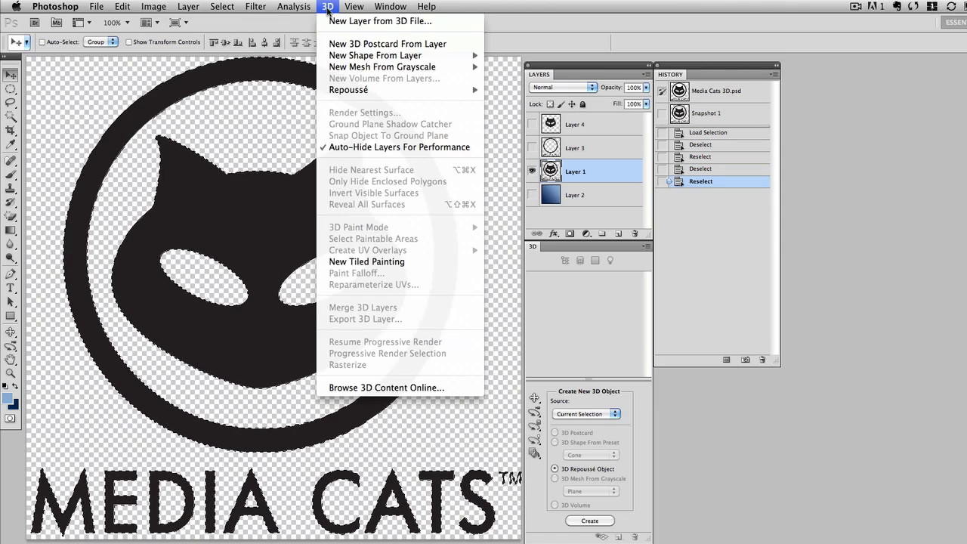
mouse_move(337, 90)
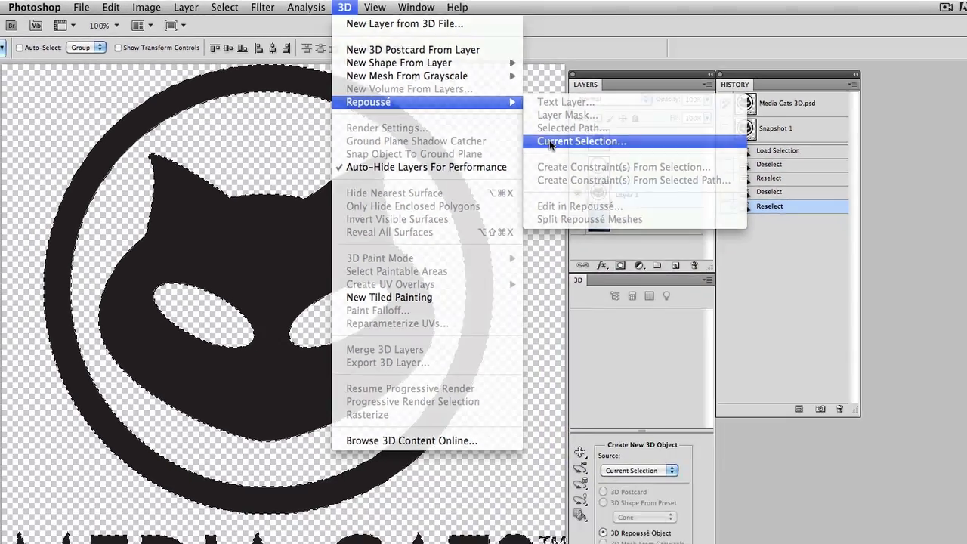
Create a Repoussé object from the logo selection and set its extrude depth to .1
left_click(665, 169)
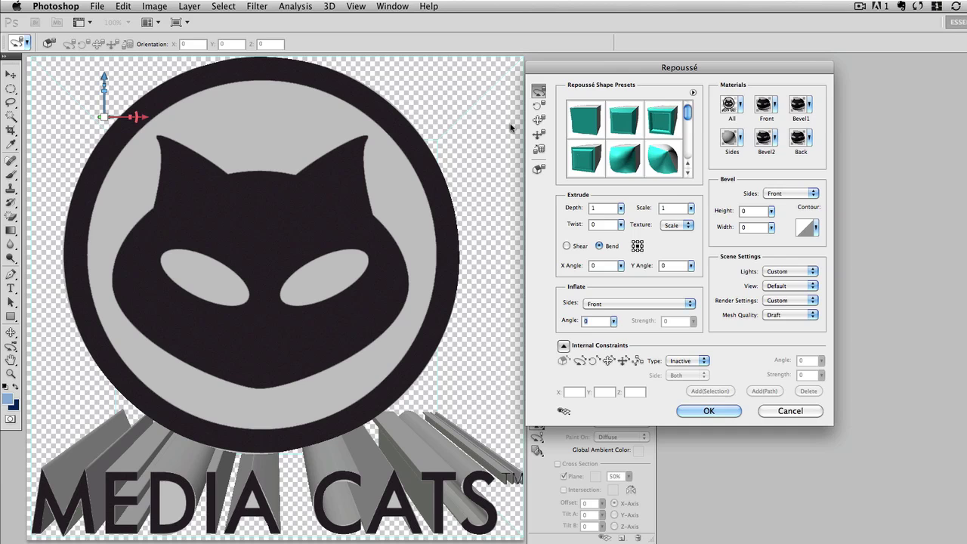
left_click_drag(311, 160, 371, 146)
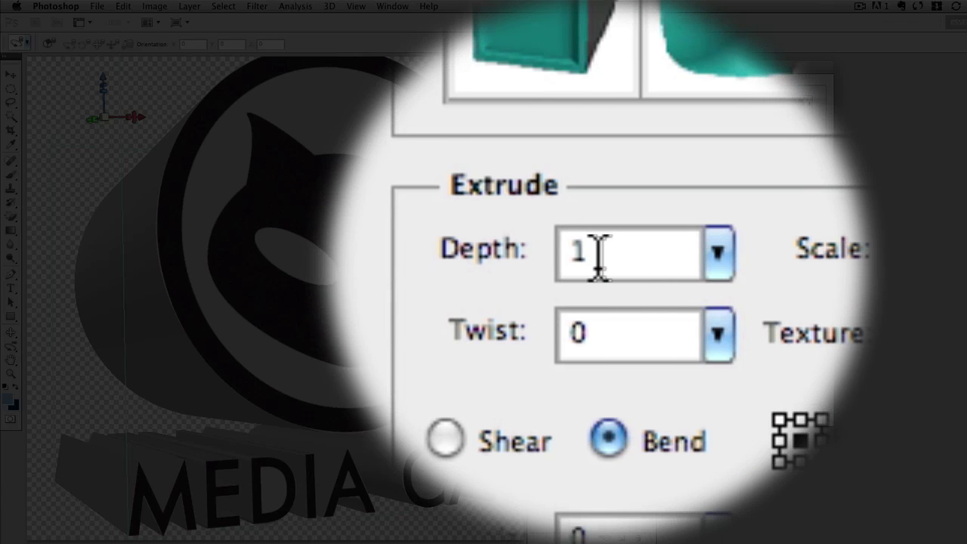
left_click(599, 257)
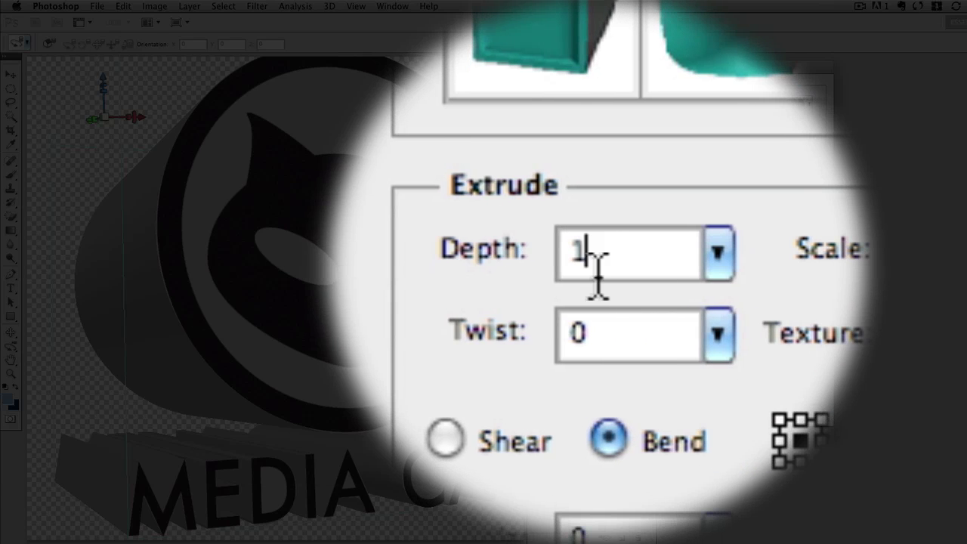
left_click_drag(594, 261, 480, 272)
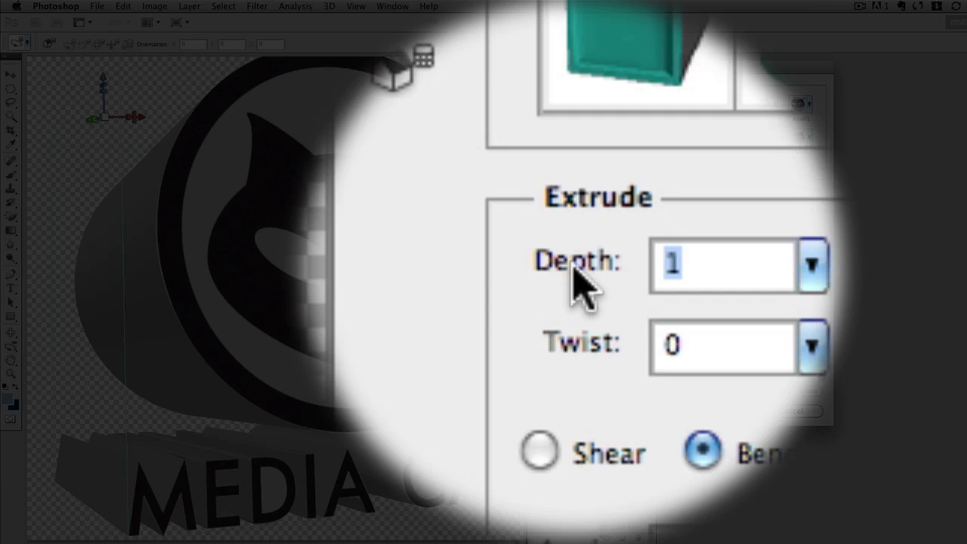
key("BackSpace")
type(".")
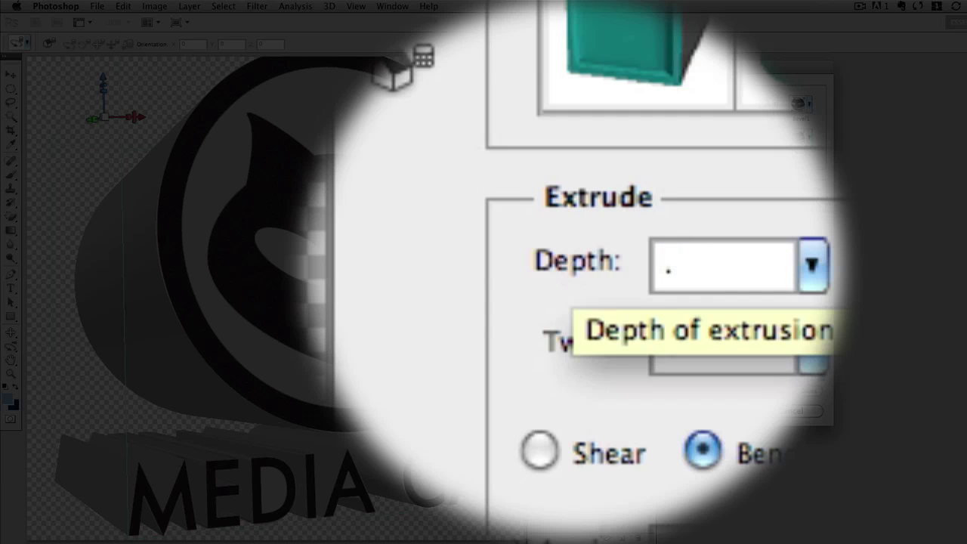
type("1")
key("Tab")
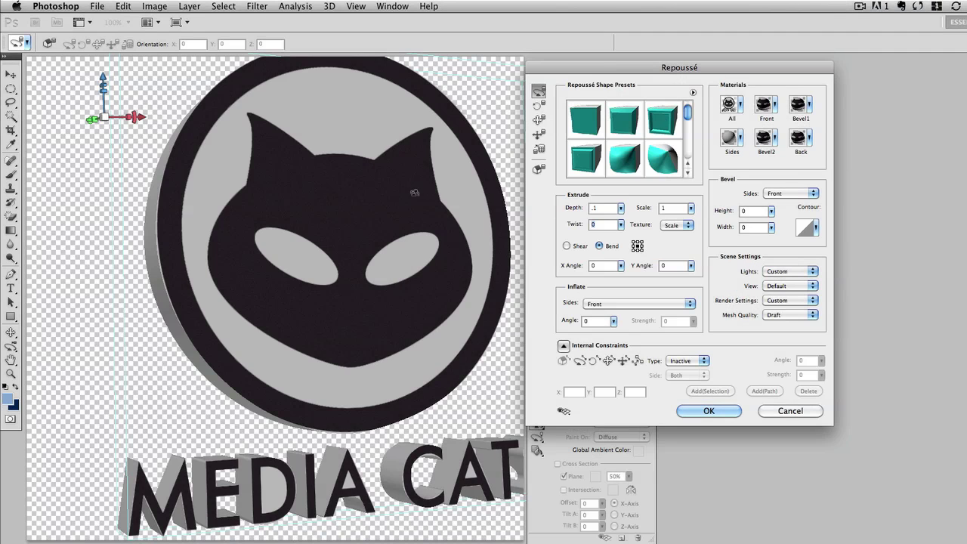
Shrink the 3D logo, shift it up and left, and turn it to face the viewer
left_click_drag(414, 193, 373, 188)
left_click(540, 120)
left_click(540, 134)
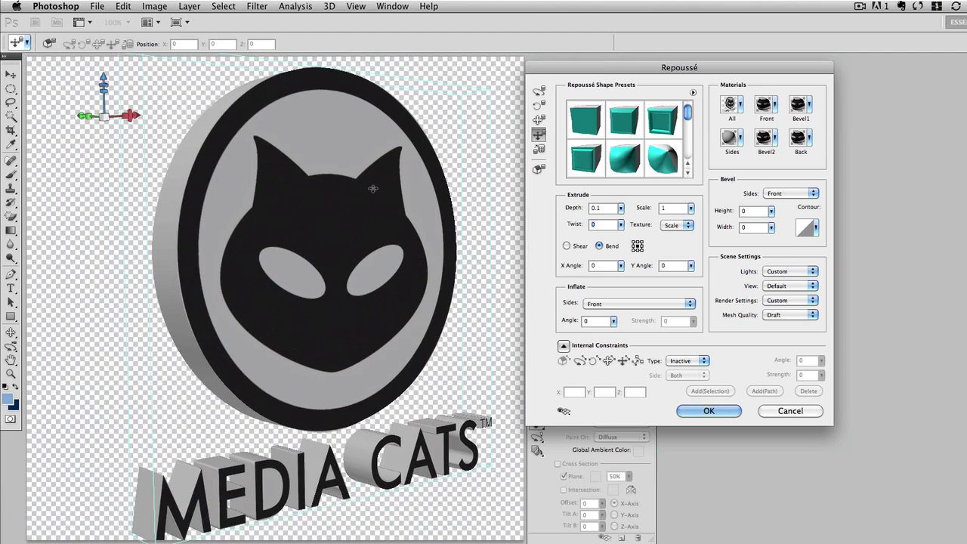
left_click(539, 151)
left_click_drag(331, 165, 335, 196)
left_click(540, 121)
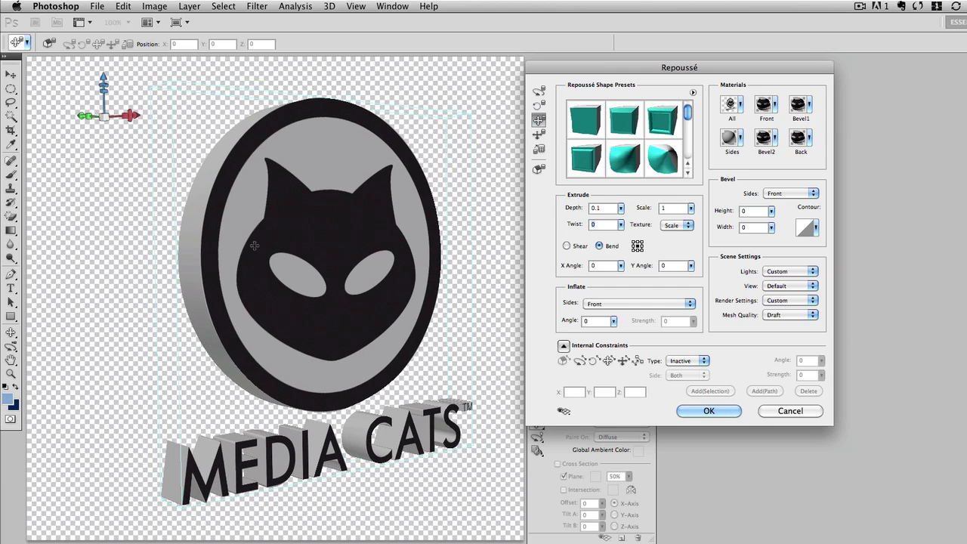
left_click_drag(257, 247, 232, 246)
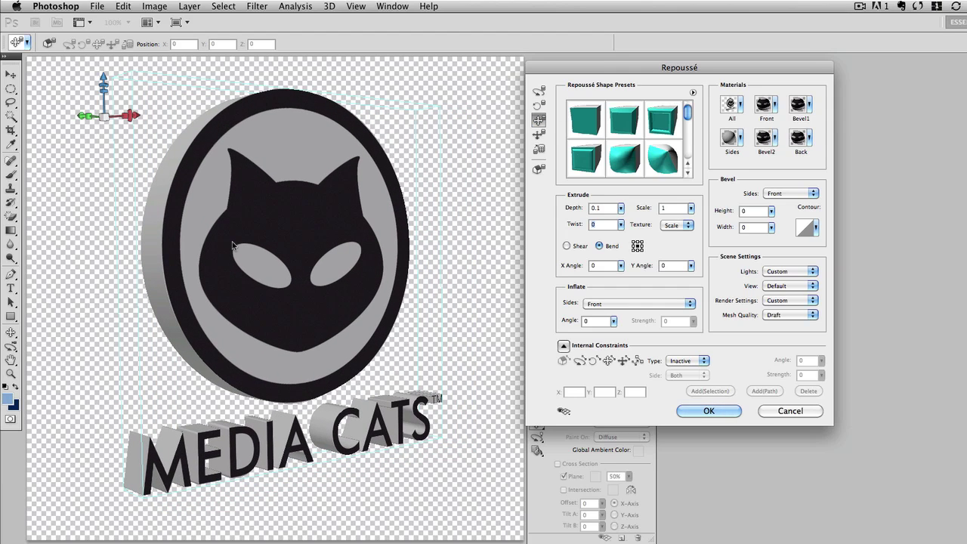
left_click(537, 91)
mouse_move(376, 216)
left_mouse_down()
mouse_move(348, 213)
mouse_move(366, 212)
left_mouse_up()
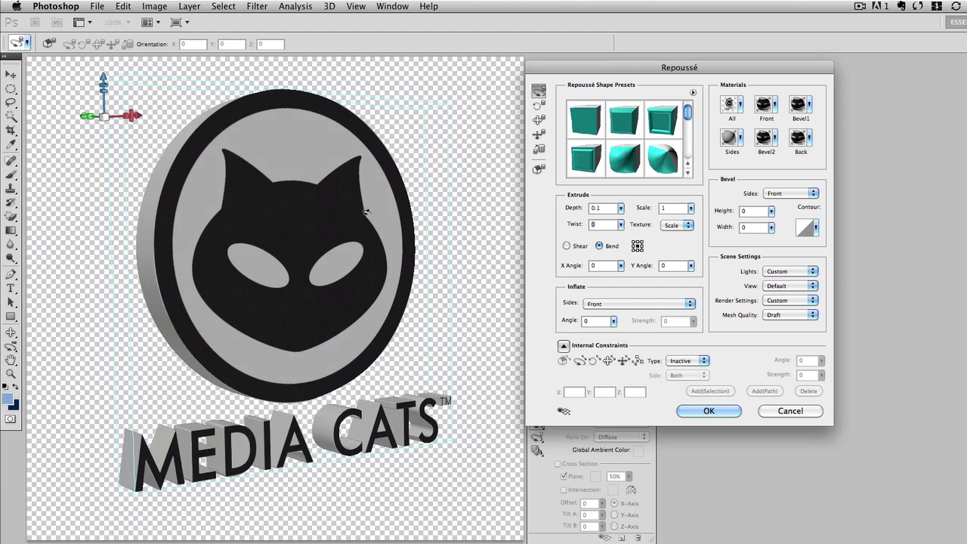
left_click(659, 160)
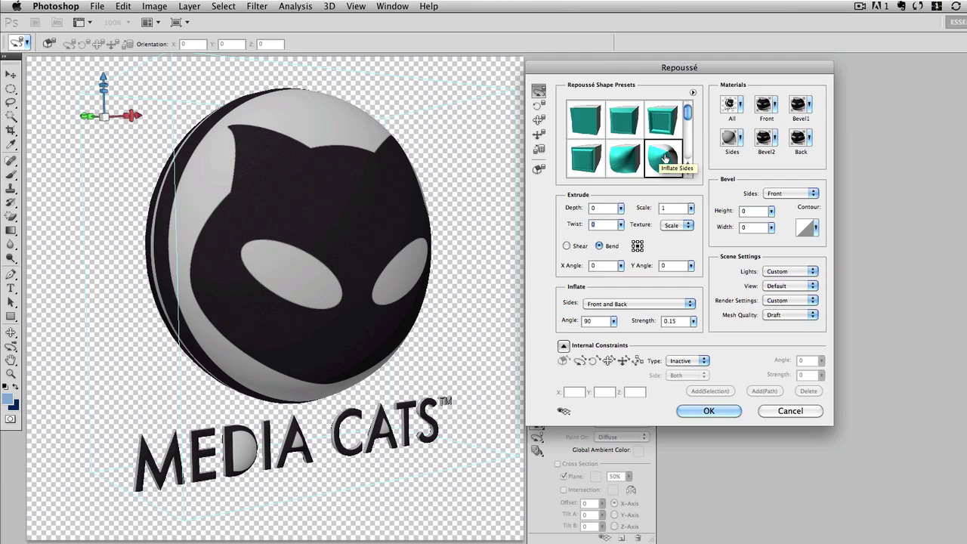
left_click(593, 121)
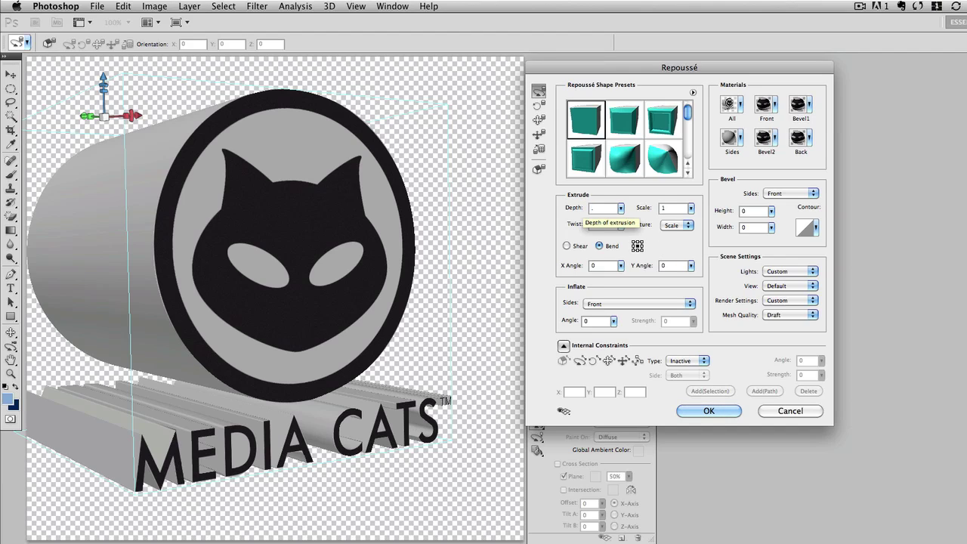
type("1")
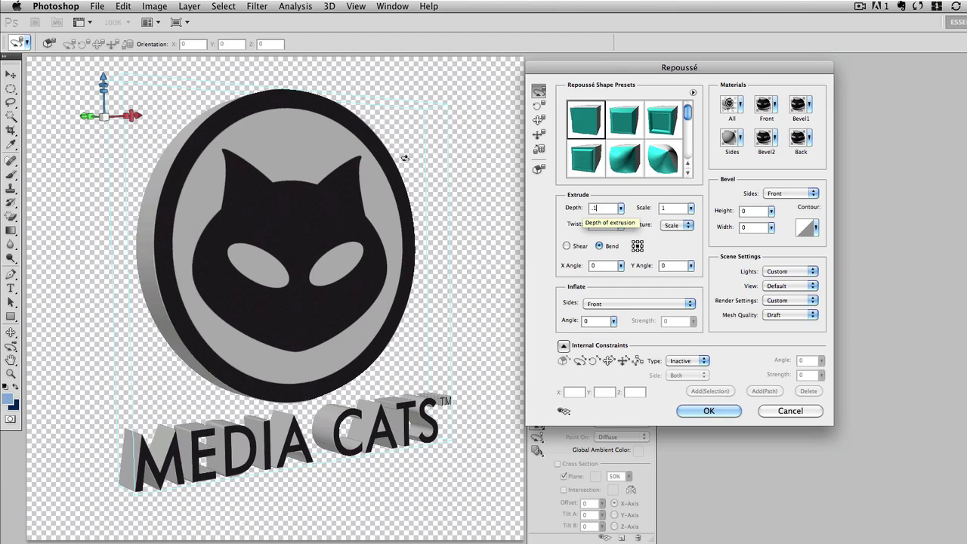
left_click_drag(400, 154, 340, 151)
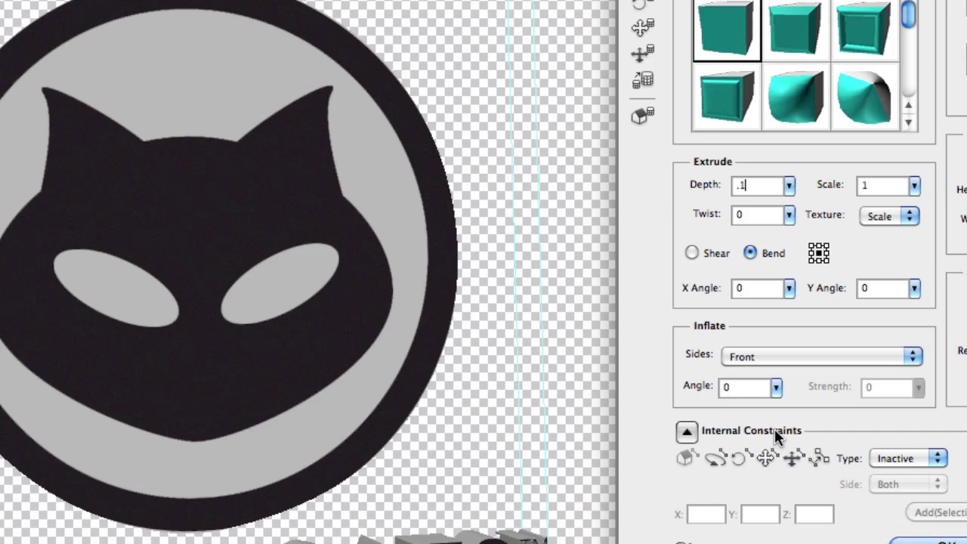
Make the cat's right eye an internal constraint of type Hole and inspect the cut-out
left_click(767, 459)
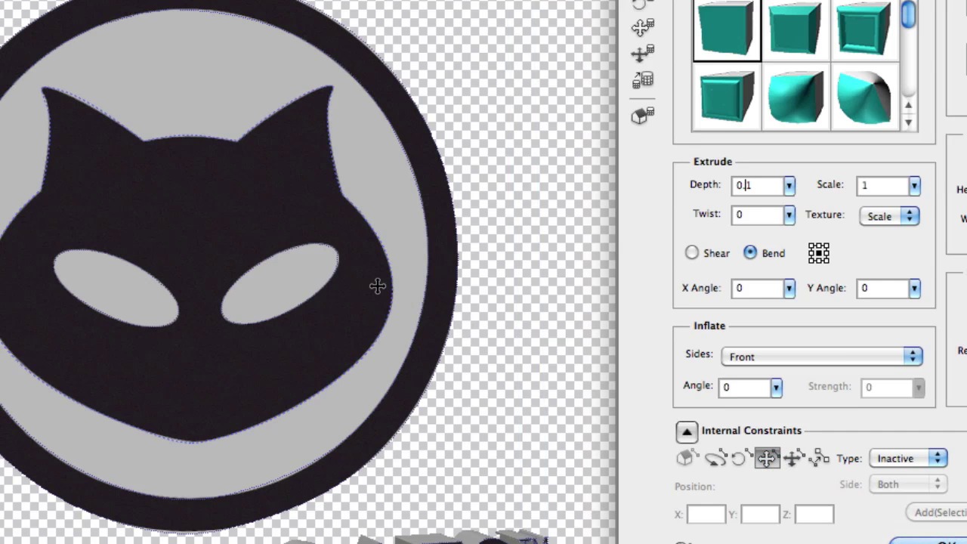
left_click(291, 252)
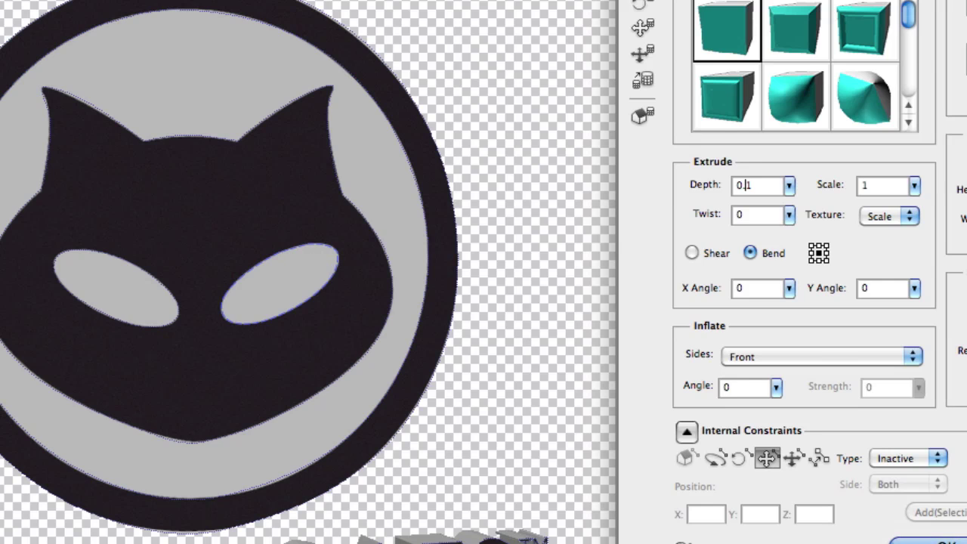
left_click(938, 459)
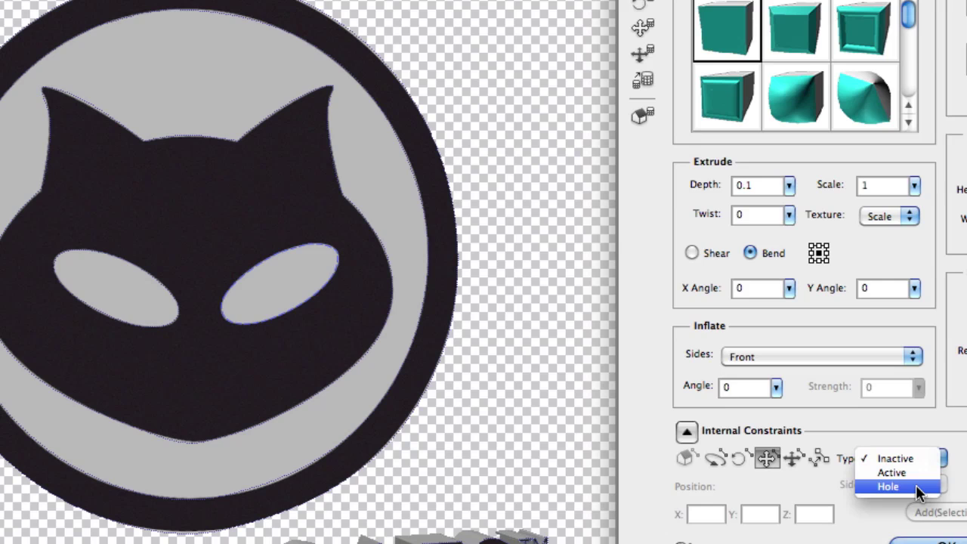
key("Escape")
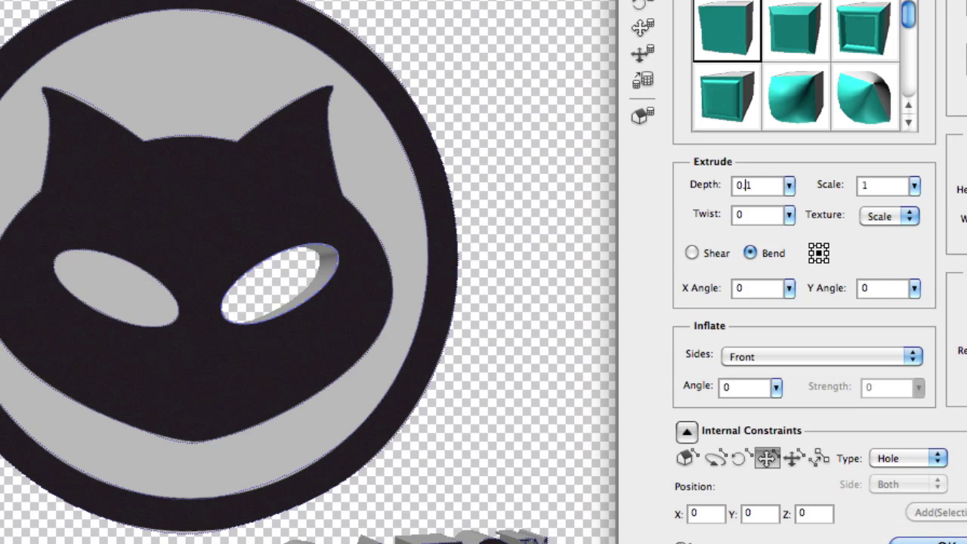
left_click(443, 144)
mouse_move(407, 152)
left_mouse_down()
mouse_move(218, 158)
mouse_move(335, 166)
mouse_move(415, 146)
left_mouse_up()
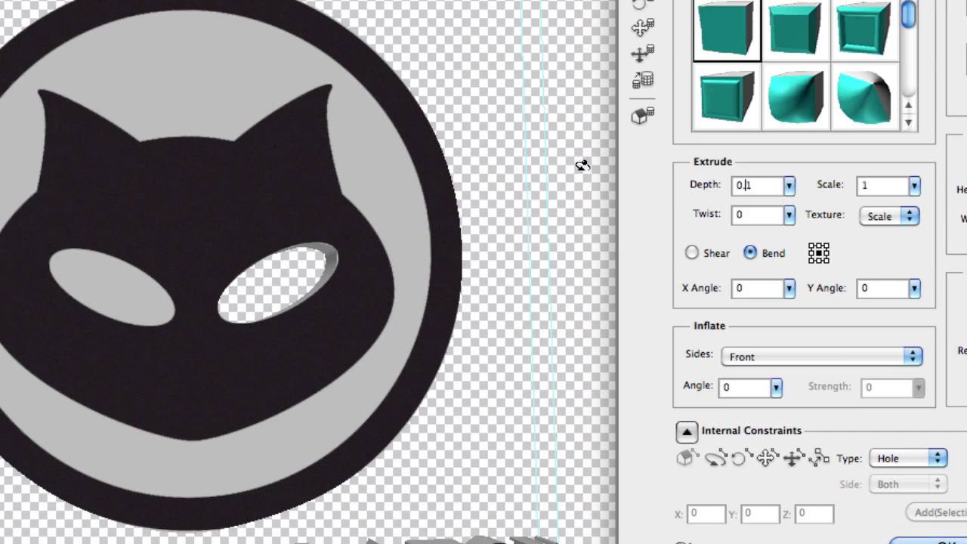
Try setting the outer ring constraint to Hole, which raises a warning
left_click(765, 455)
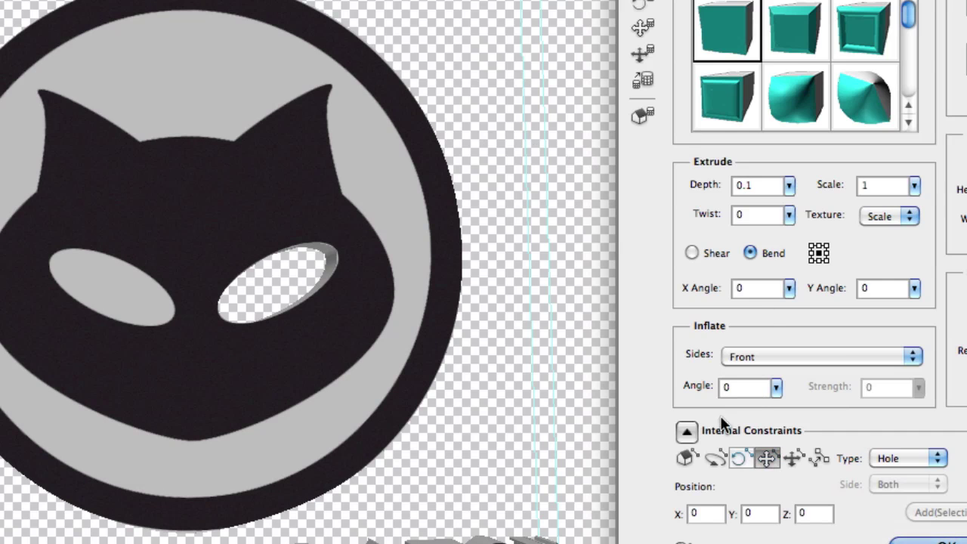
left_click(356, 86)
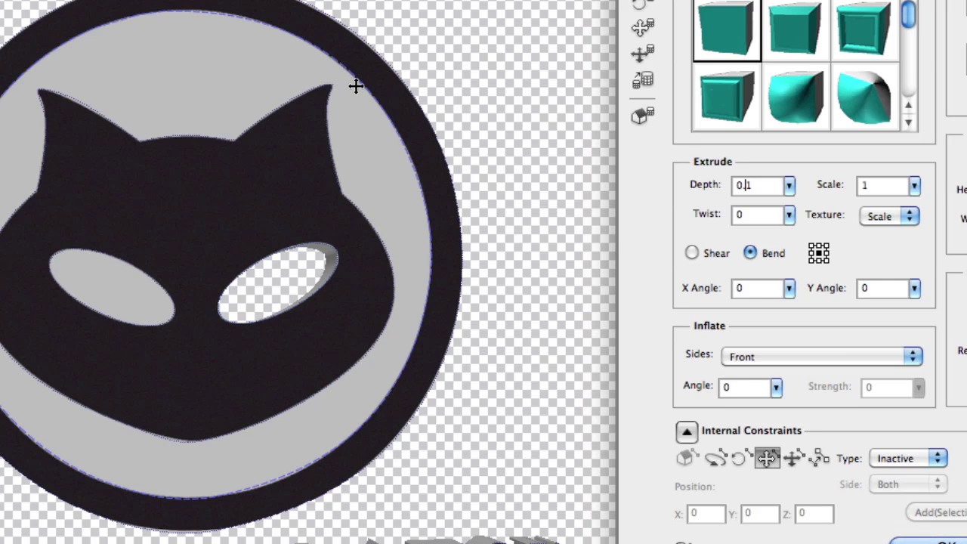
left_click(938, 458)
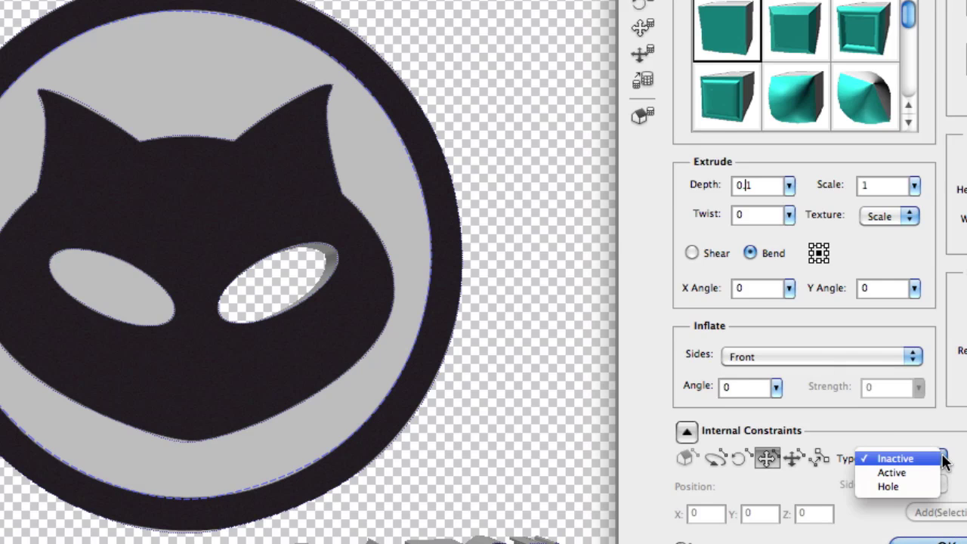
left_click(889, 487)
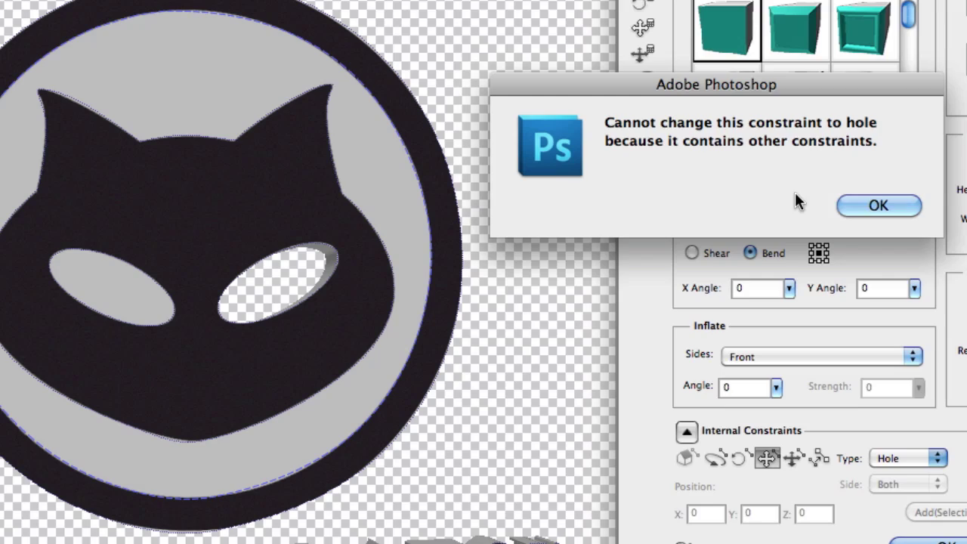
Dismiss the warning that the outer constraint cannot become a hole
left_click(869, 206)
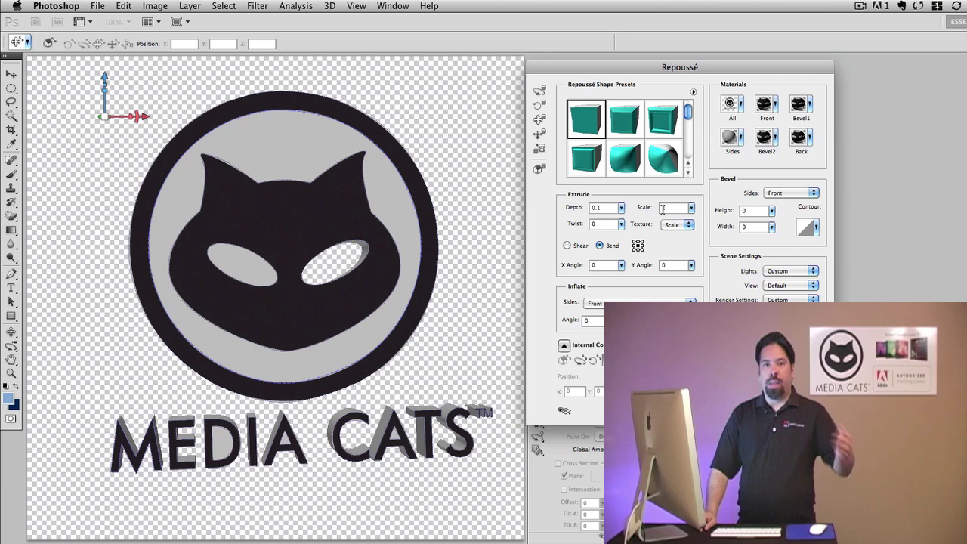
Enter 1 as the extrude scale, then cancel Repoussé and deselect the logo
type("1")
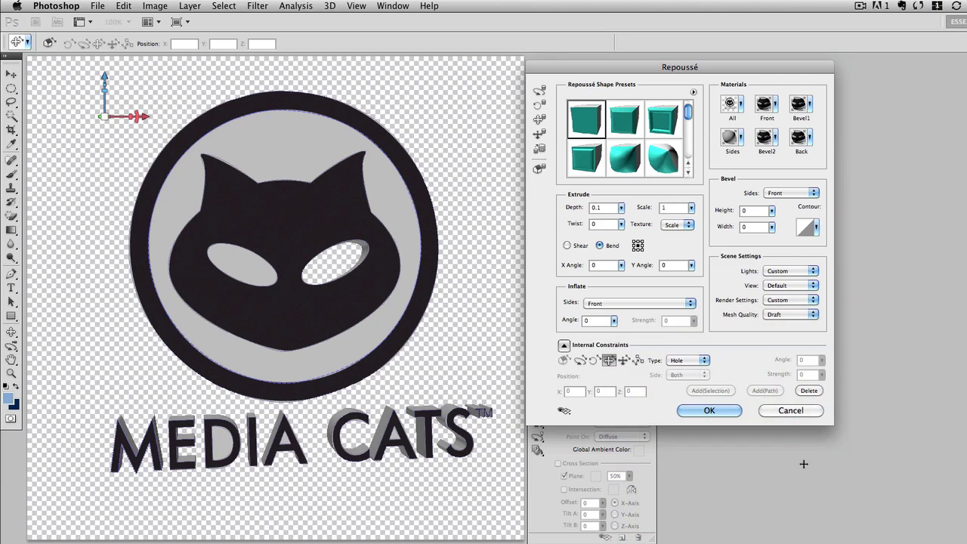
left_click(794, 414)
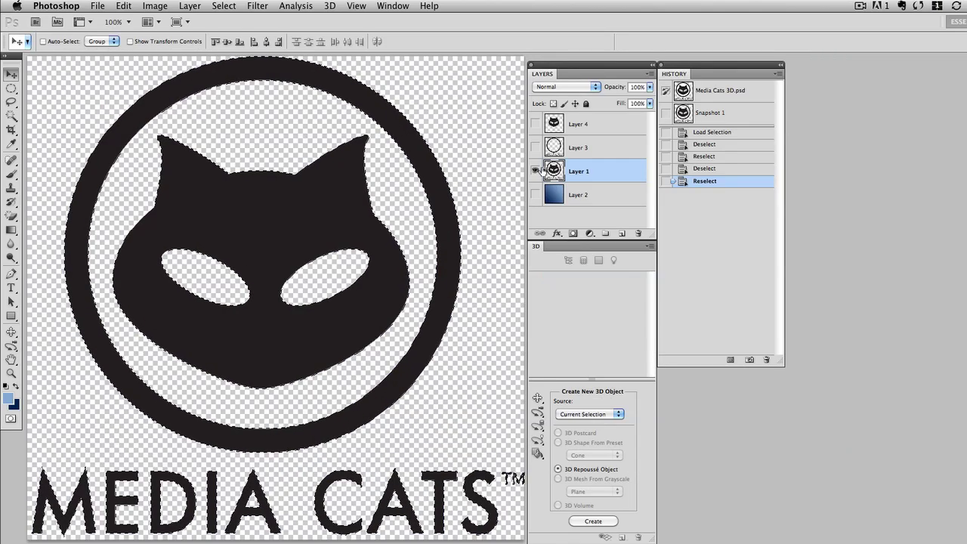
key("ctrl+d")
Show only Layer 3's ring and MEDIA CATS text and load its outline as a selection
left_click(535, 171)
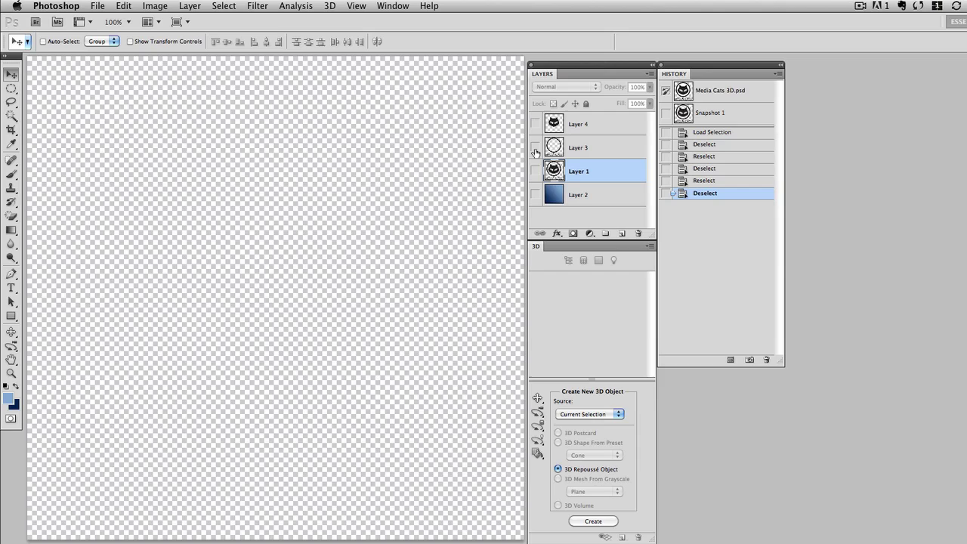
left_click(535, 148)
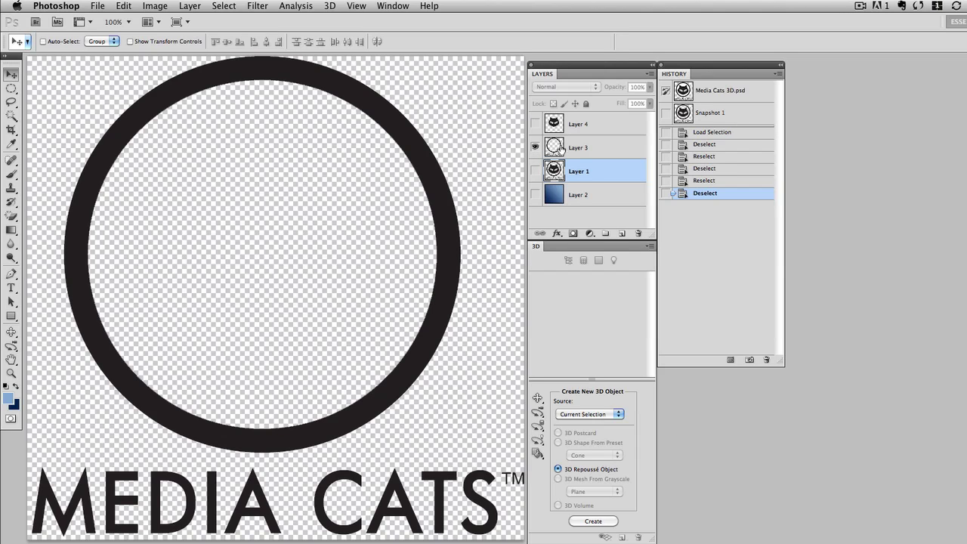
left_click(536, 148)
left_click(536, 125)
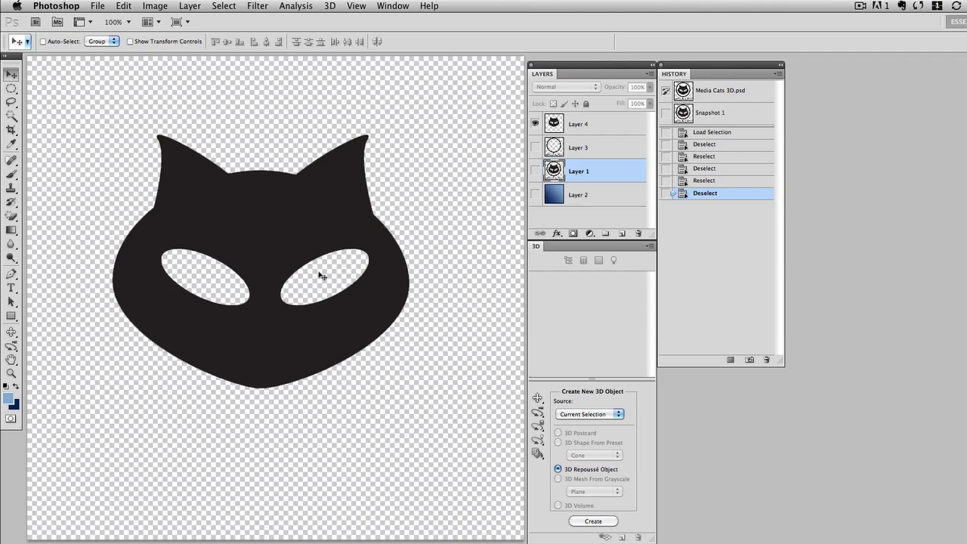
left_click(536, 125)
left_click(535, 148)
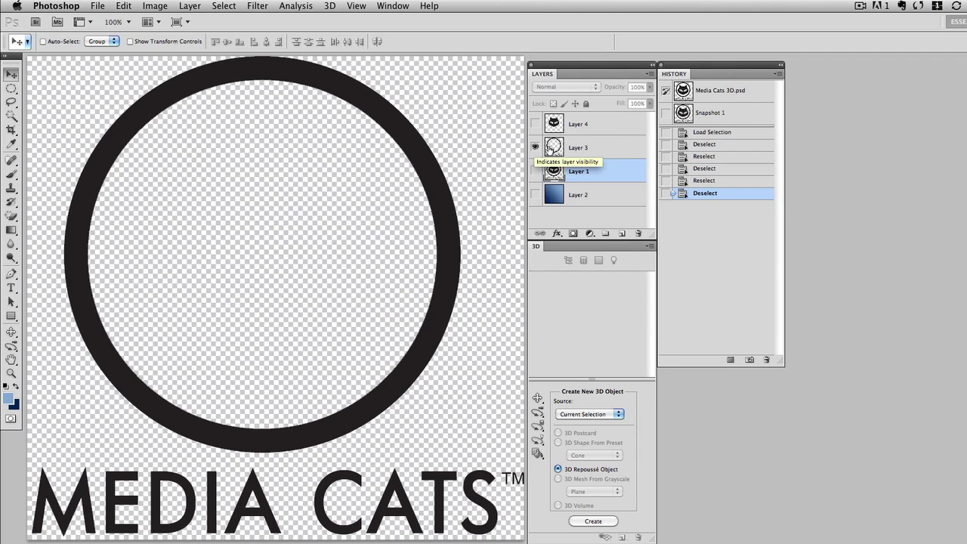
left_click(553, 149)
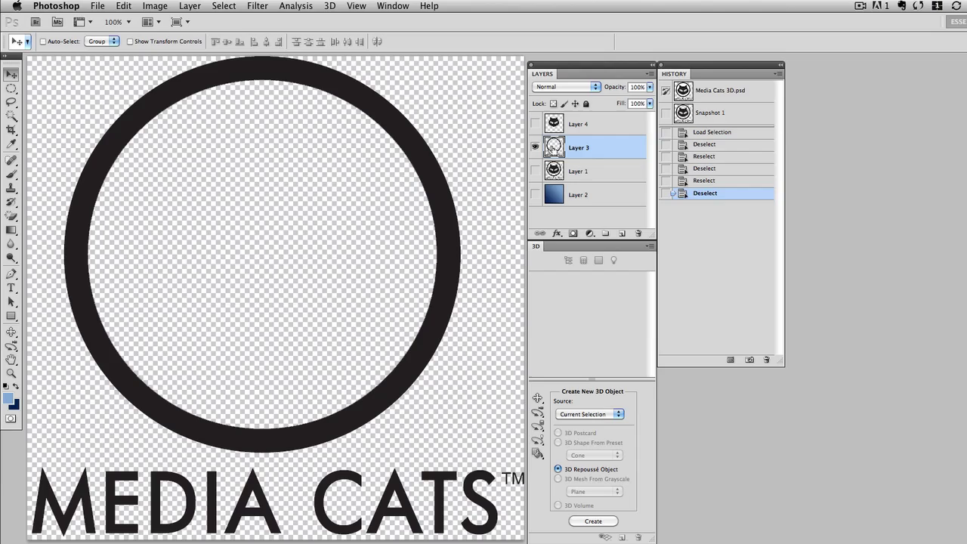
left_click(553, 148, "super")
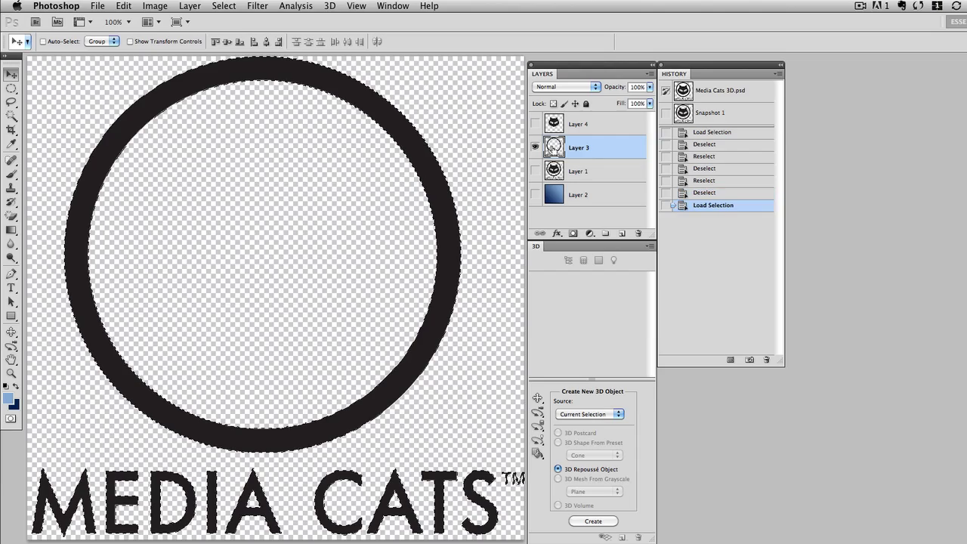
Create a Repoussé object from the ring and text with extrude depth .1
left_click(595, 522)
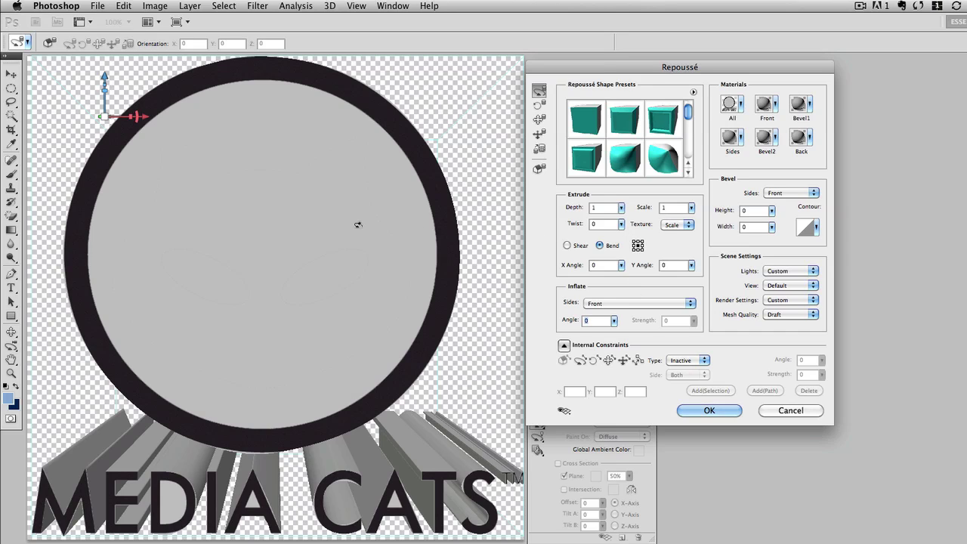
left_click(611, 208)
type(".1")
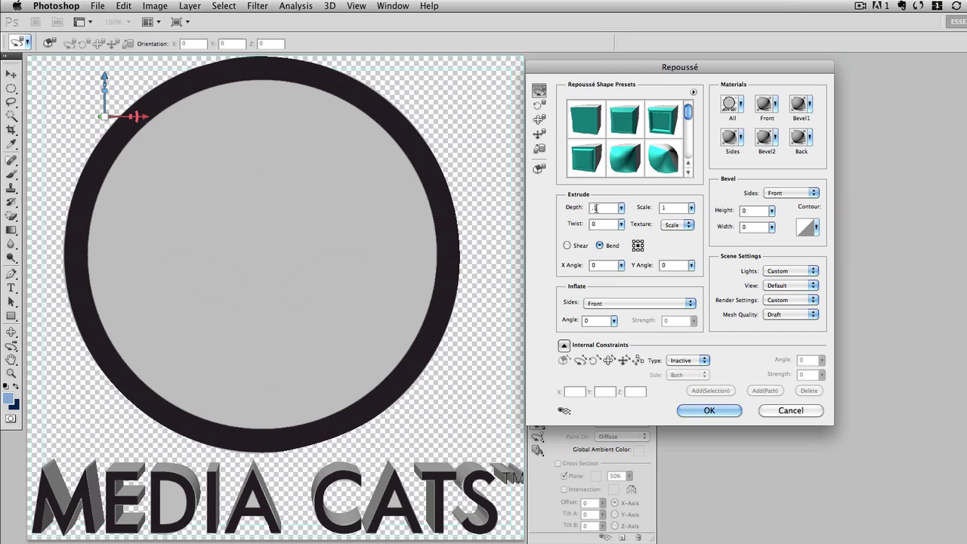
Set the ring's inner constraint type to Hole and confirm the extrusion
left_click(609, 360)
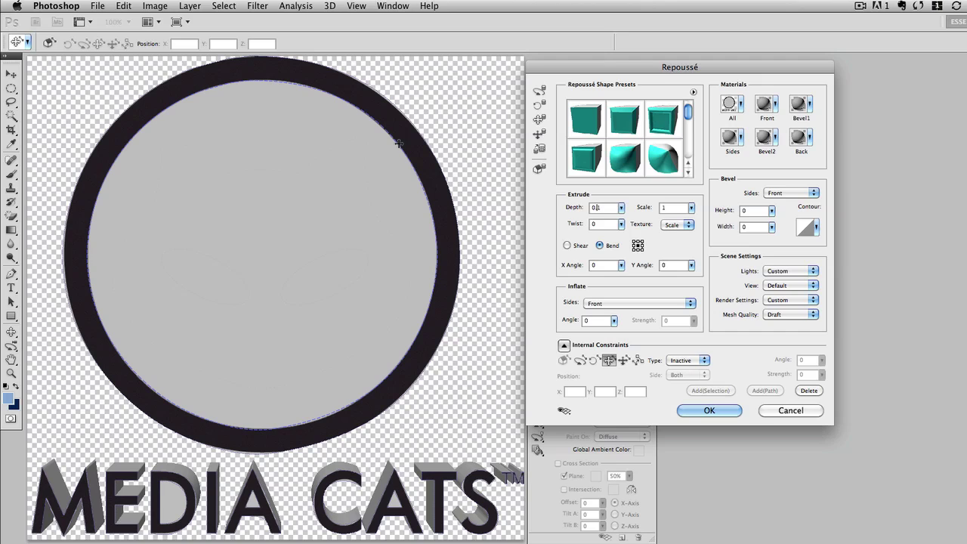
left_click(684, 361)
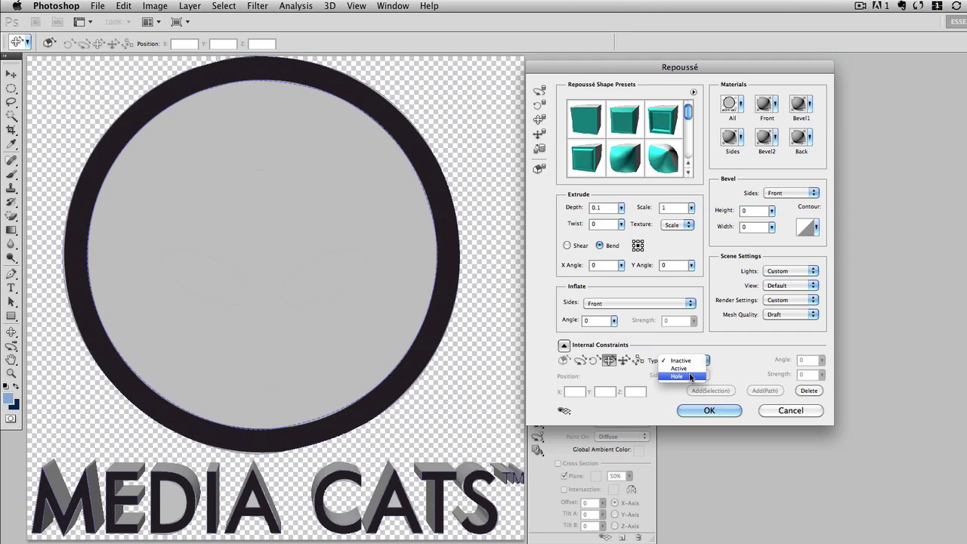
left_click(690, 377)
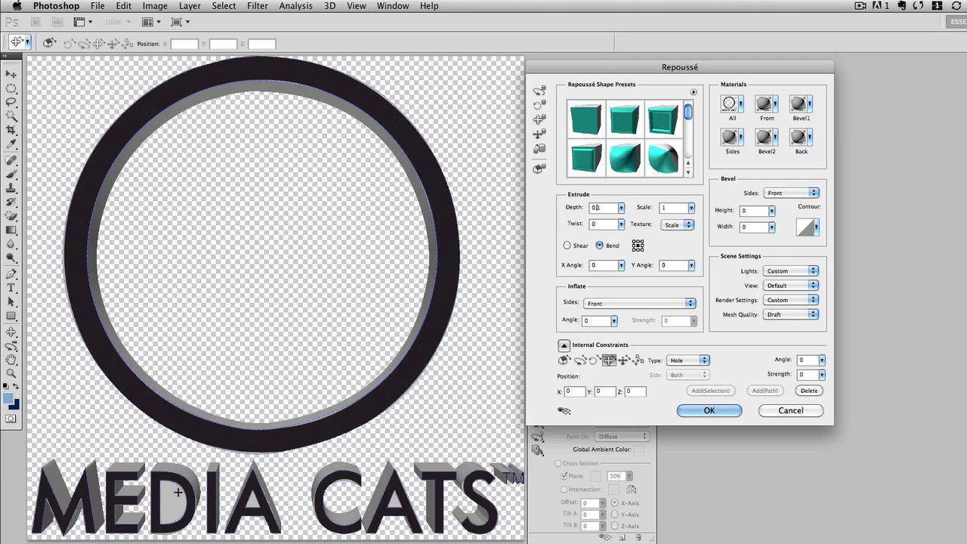
left_click(702, 361)
left_click(680, 360)
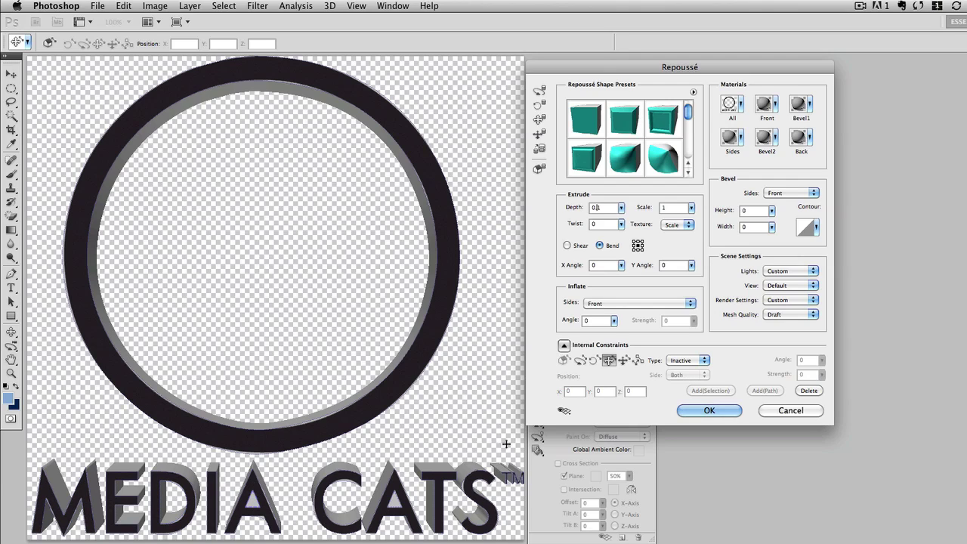
left_click(684, 362)
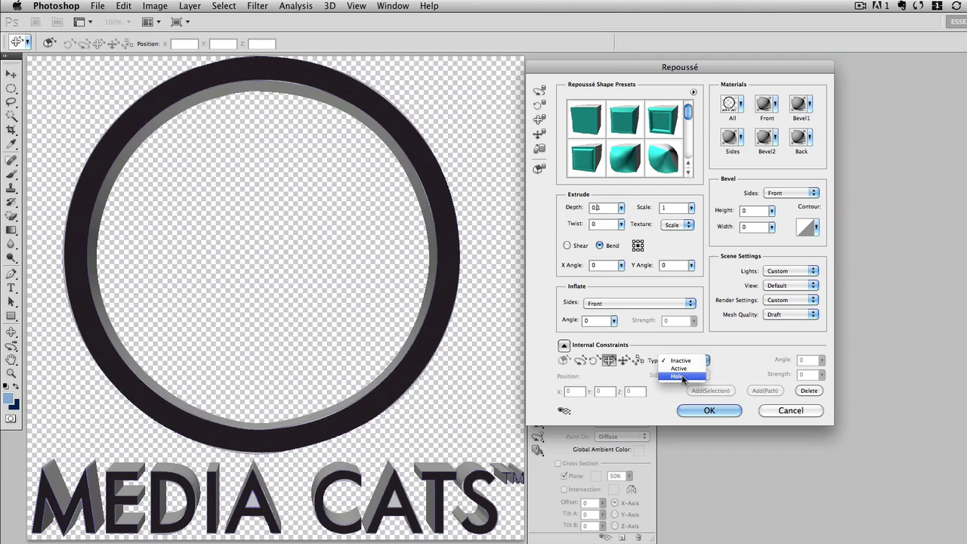
key("Escape")
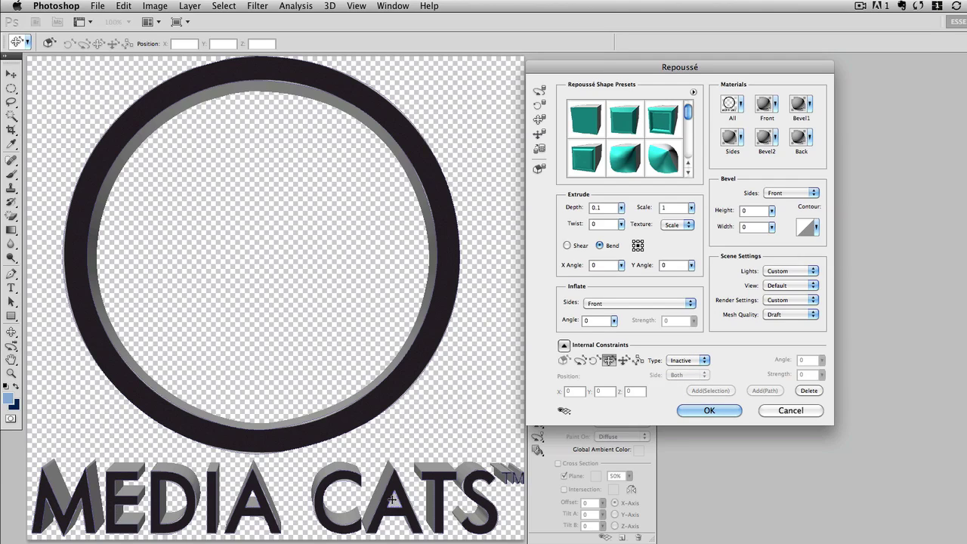
left_click(692, 361)
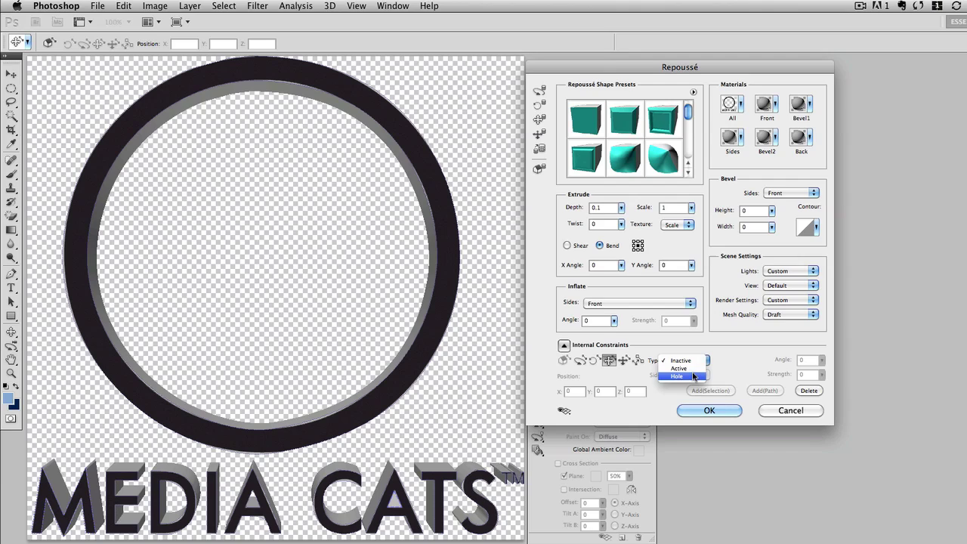
key("Escape")
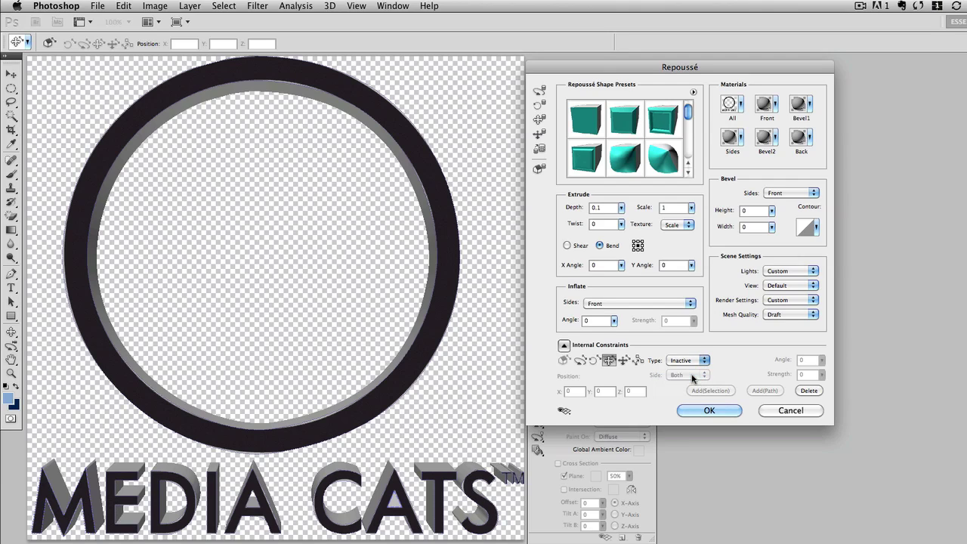
left_click(697, 334)
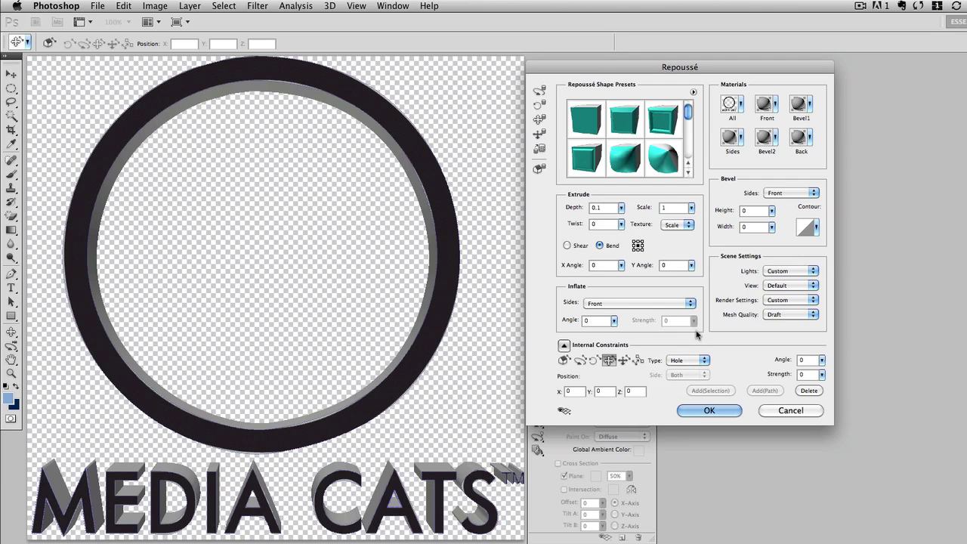
left_click(708, 411)
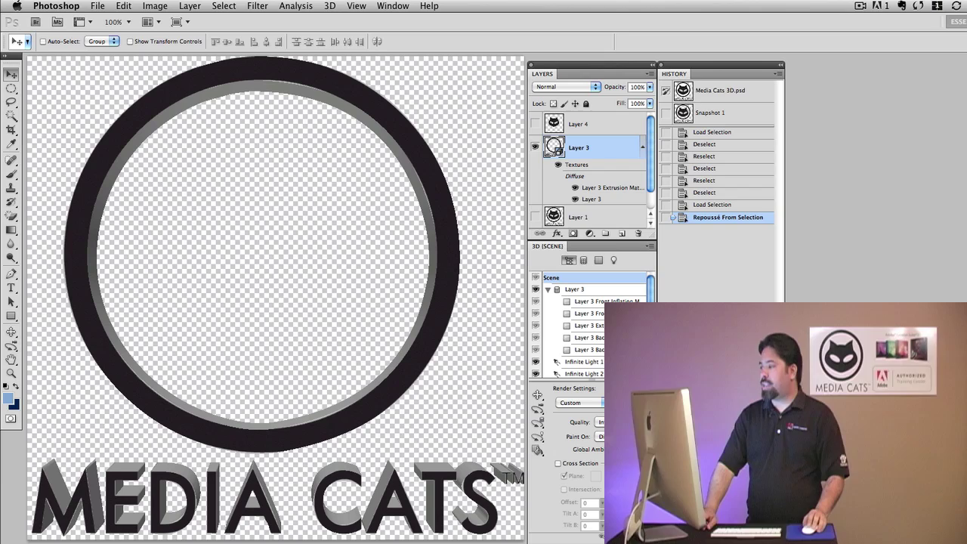
Show only Layer 4's cat head, load its outline, and create a Repoussé object from it
left_click(536, 147)
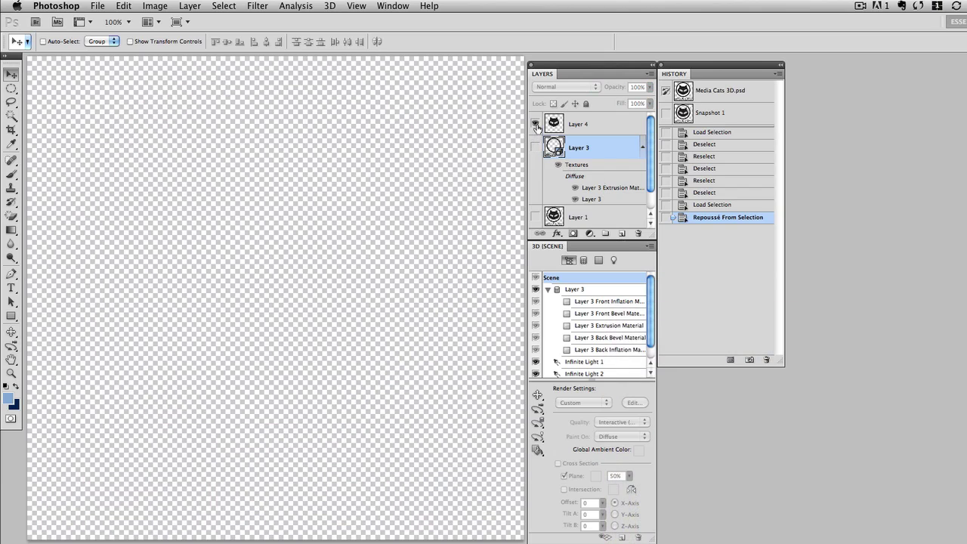
left_click(535, 124)
left_click(557, 125)
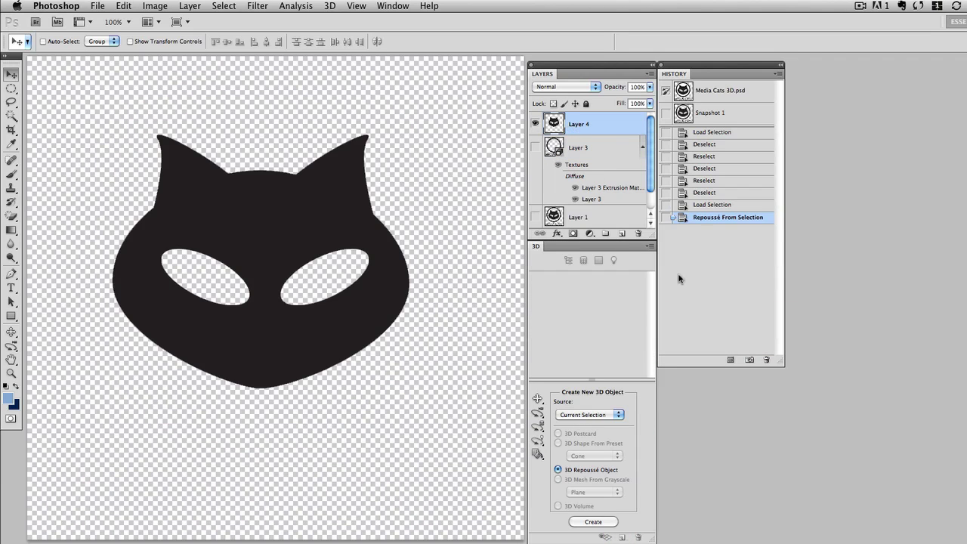
left_click(594, 522)
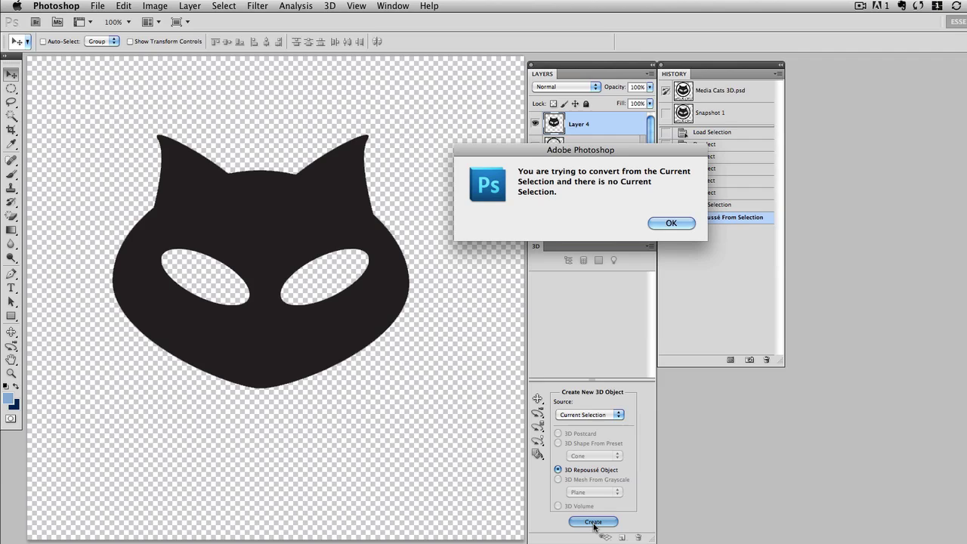
left_click(671, 223)
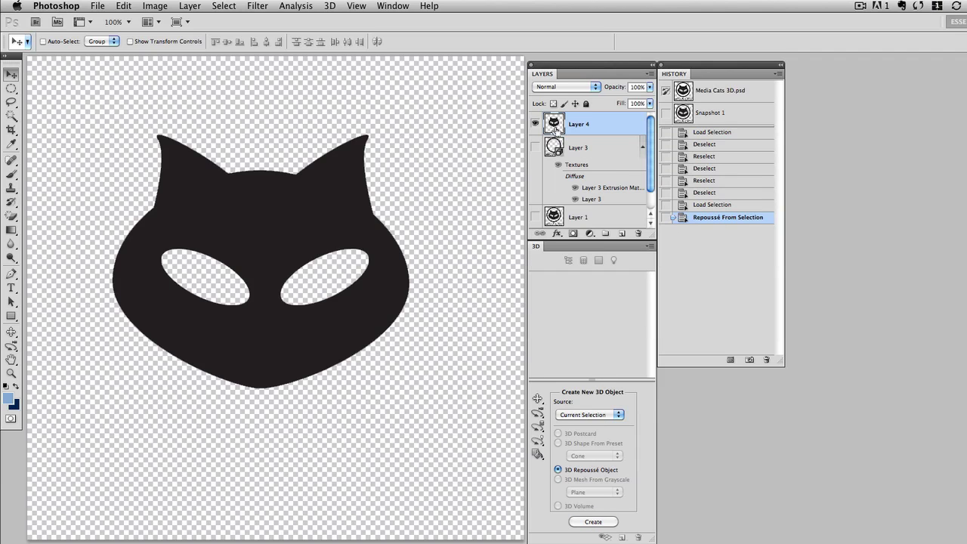
left_click(555, 128, "super")
left_click(594, 523)
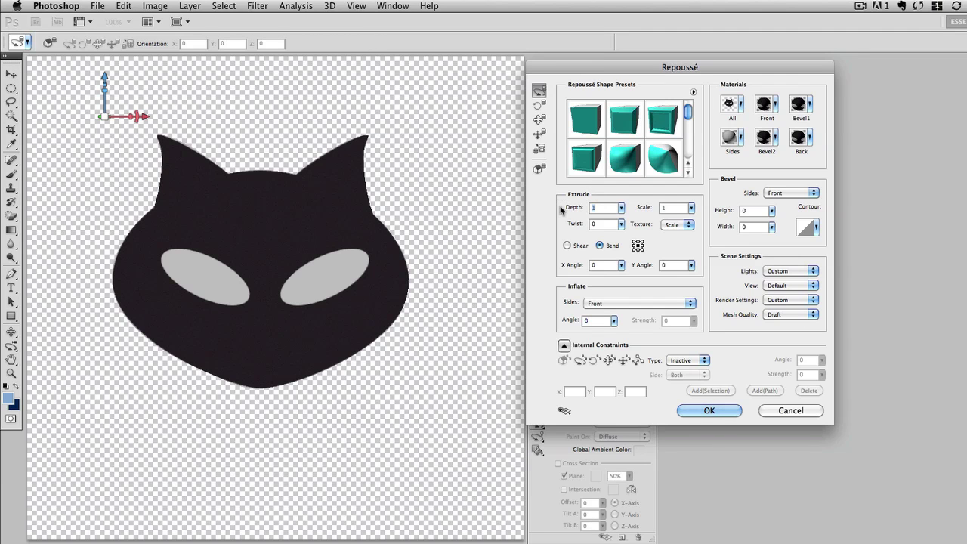
Set the cat head's depth to .1 and make both eyes Hole constraints
key("Tab")
type(".1")
left_click(609, 361)
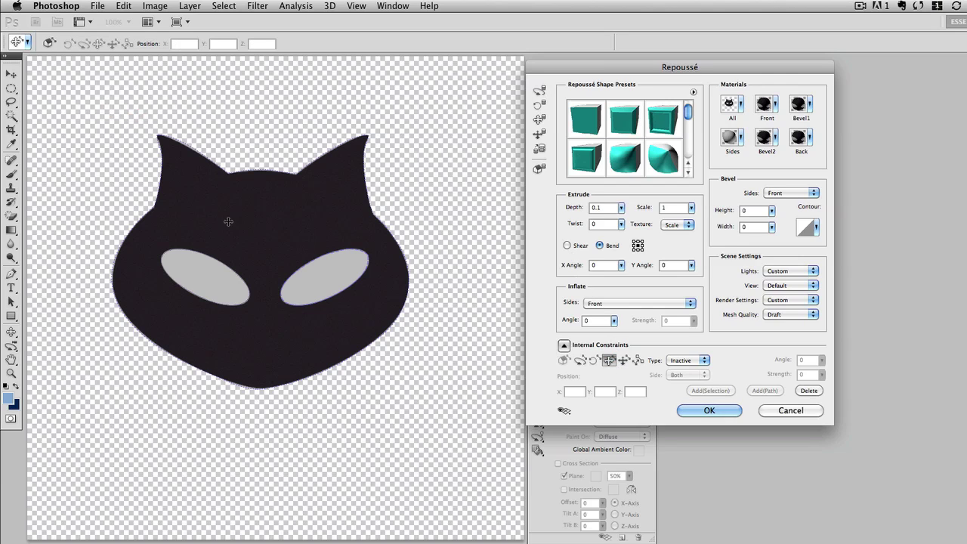
left_click(699, 363)
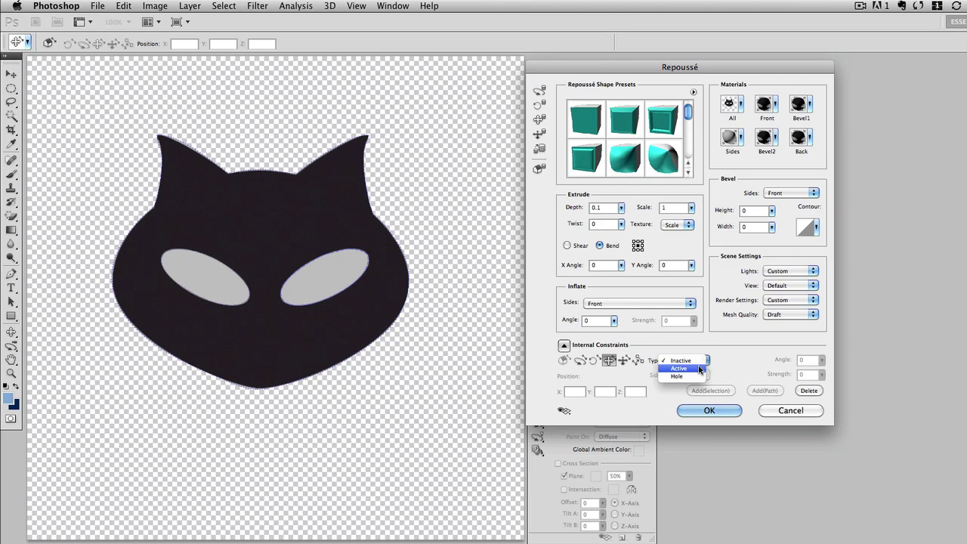
left_click(695, 376)
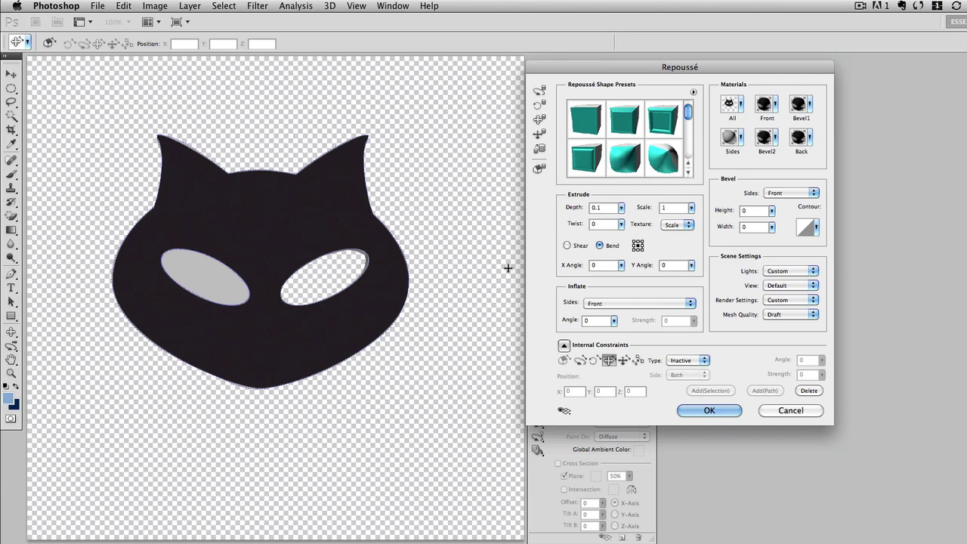
left_click(681, 361)
left_click(678, 376)
Apply the Cold lighting preset to the cat head and confirm Repoussé
left_click(796, 273)
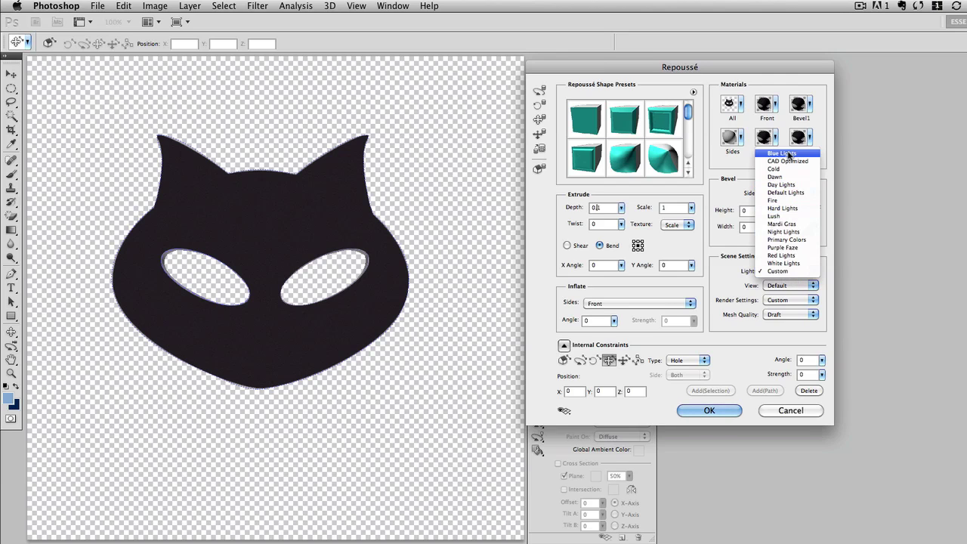
left_click(790, 169)
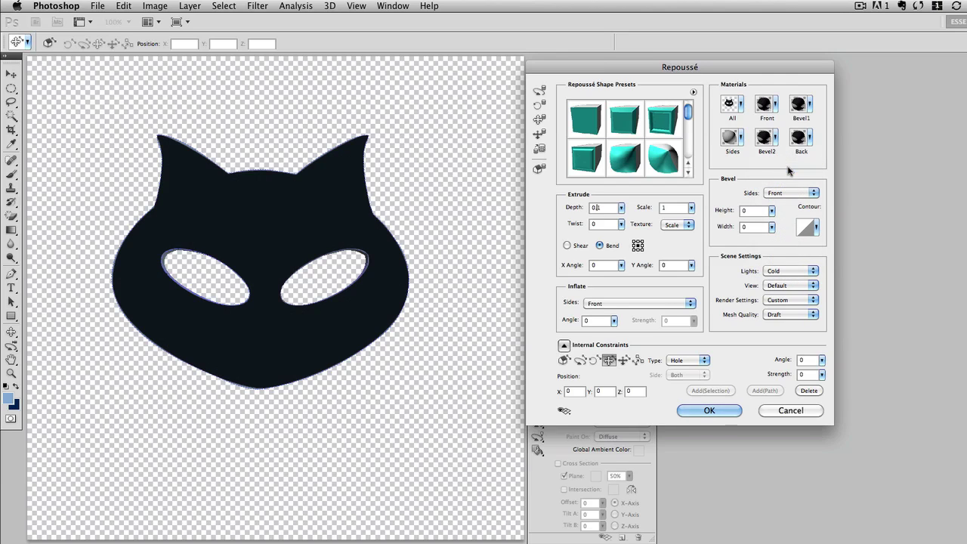
left_click(709, 411)
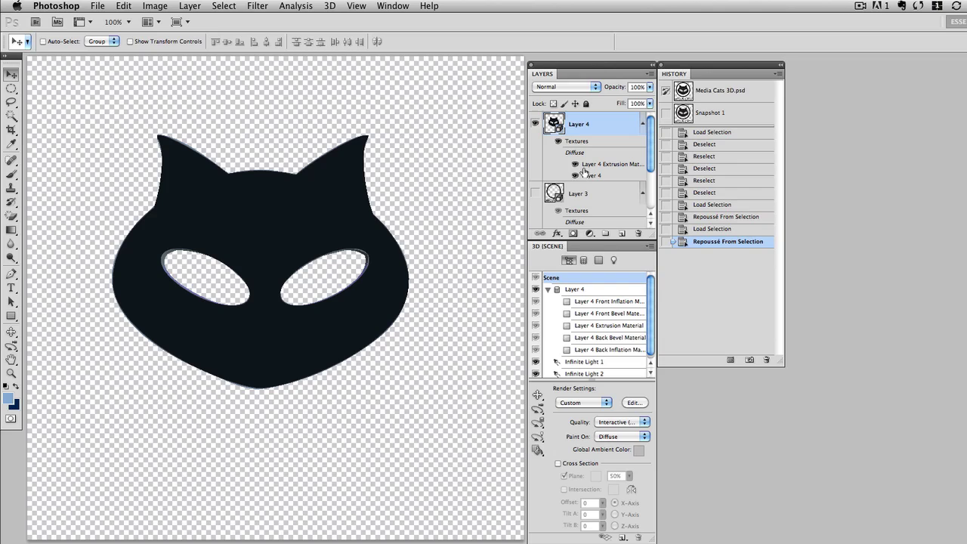
Show and select Layer 3, then reopen it with 3D > Repoussé > Edit in Repoussé
left_click(535, 195)
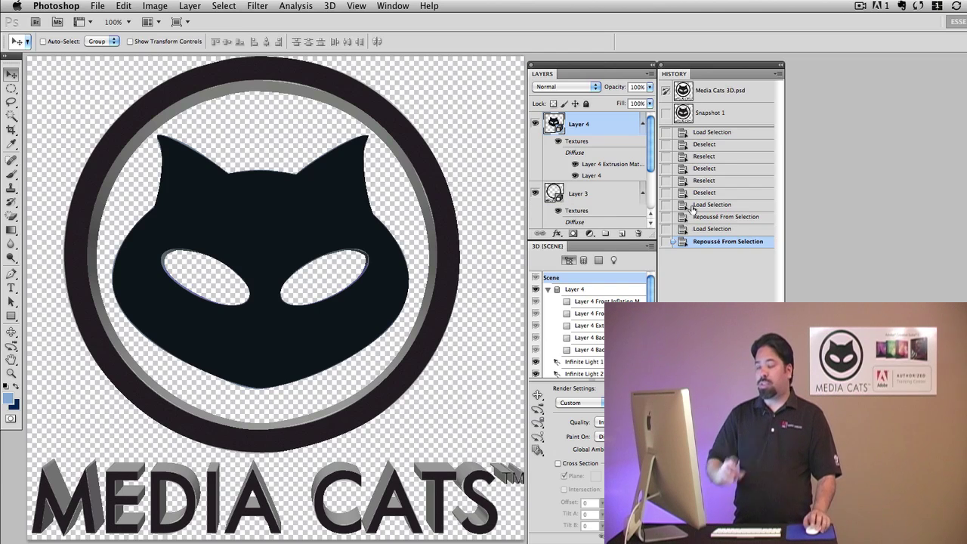
left_click(557, 195)
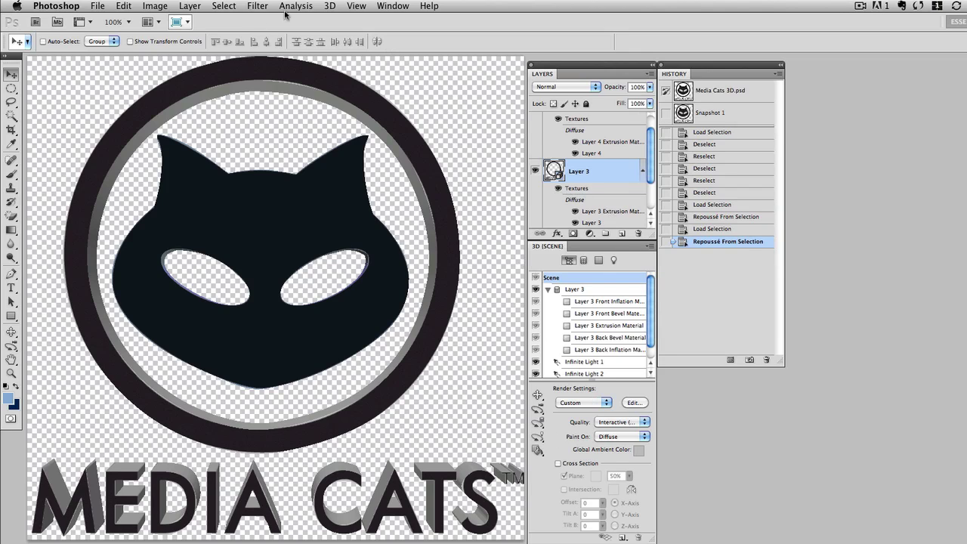
left_click(335, 8)
mouse_move(345, 93)
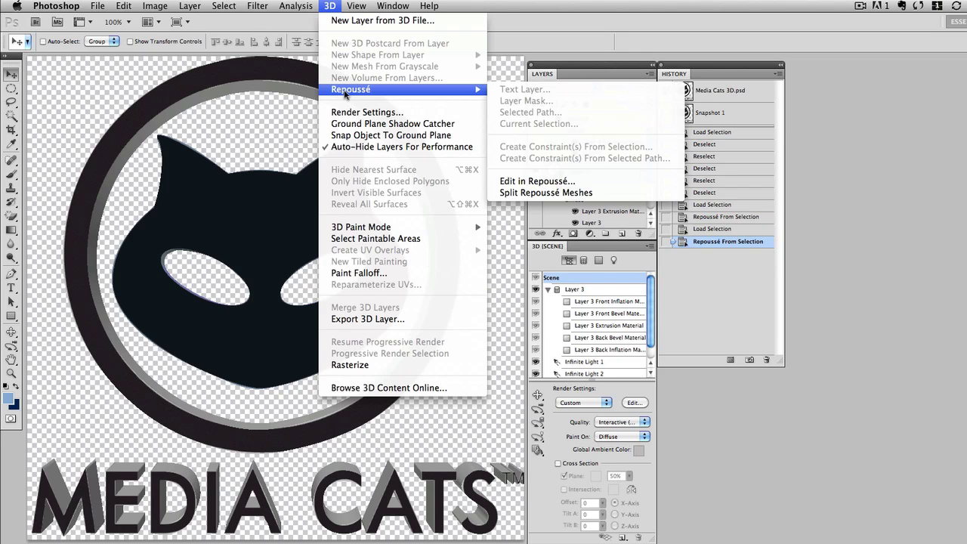
left_click(521, 182)
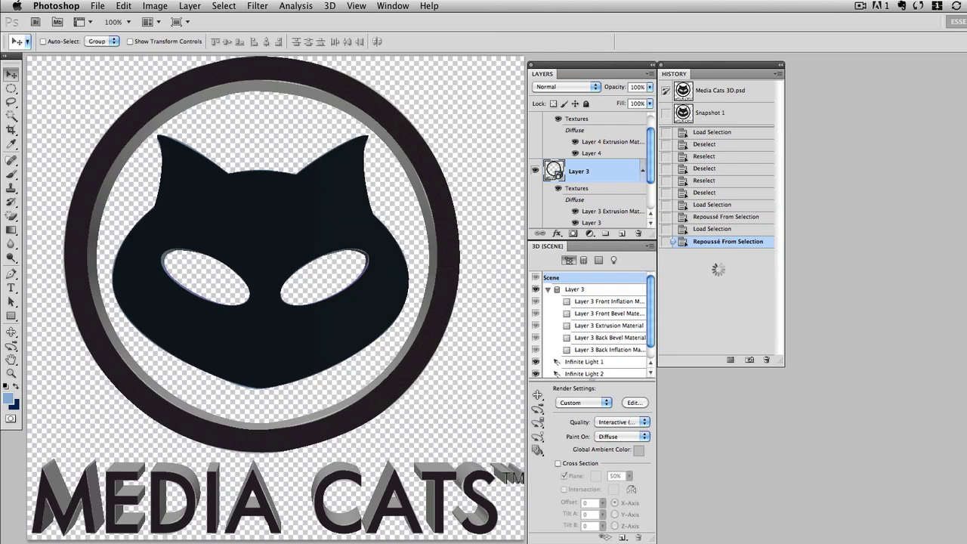
Apply the Cold lighting preset to the ring and text and confirm
left_click(800, 274)
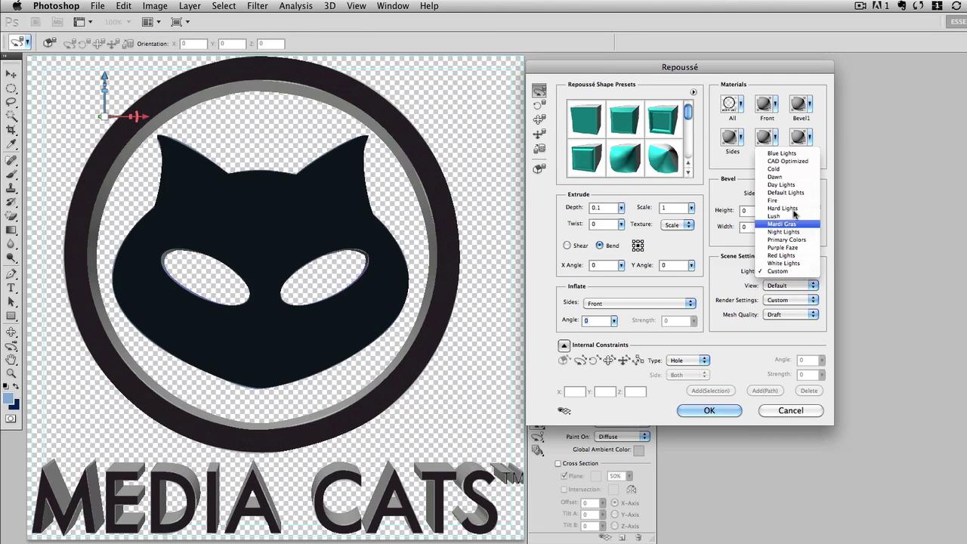
left_click(786, 173)
left_click(711, 411)
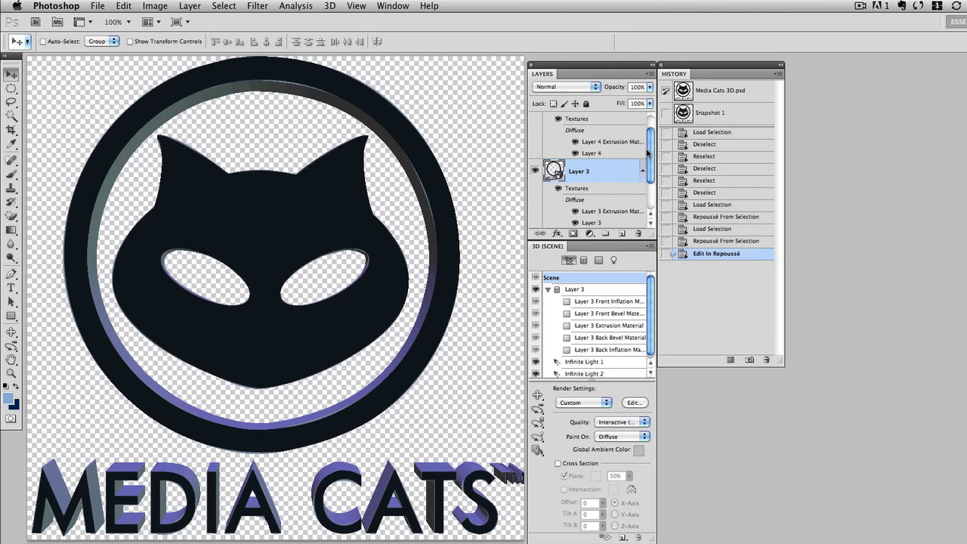
Select both Layer 3 and Layer 4 and merge them into a single 3D layer
left_click_drag(650, 154, 649, 129)
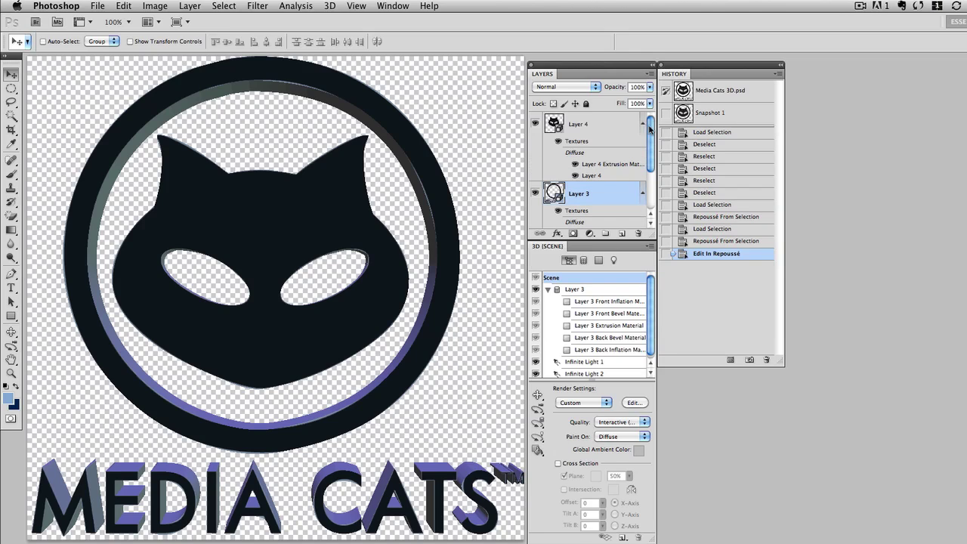
left_click(576, 123, "shift")
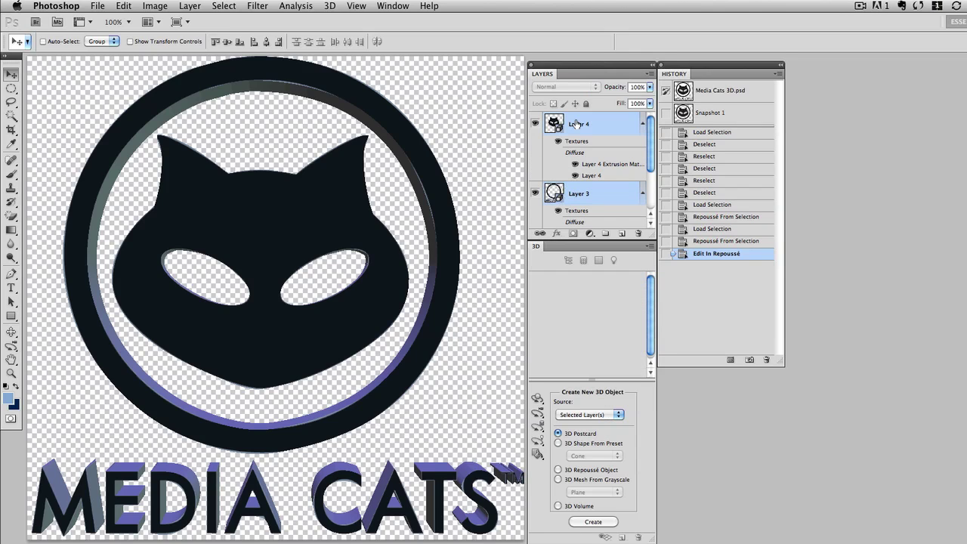
left_click(330, 5)
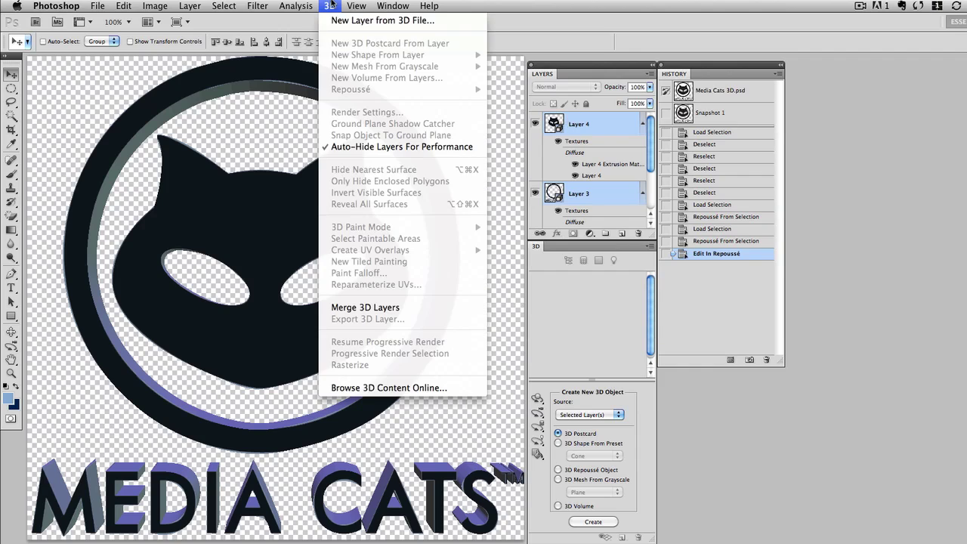
left_click(340, 308)
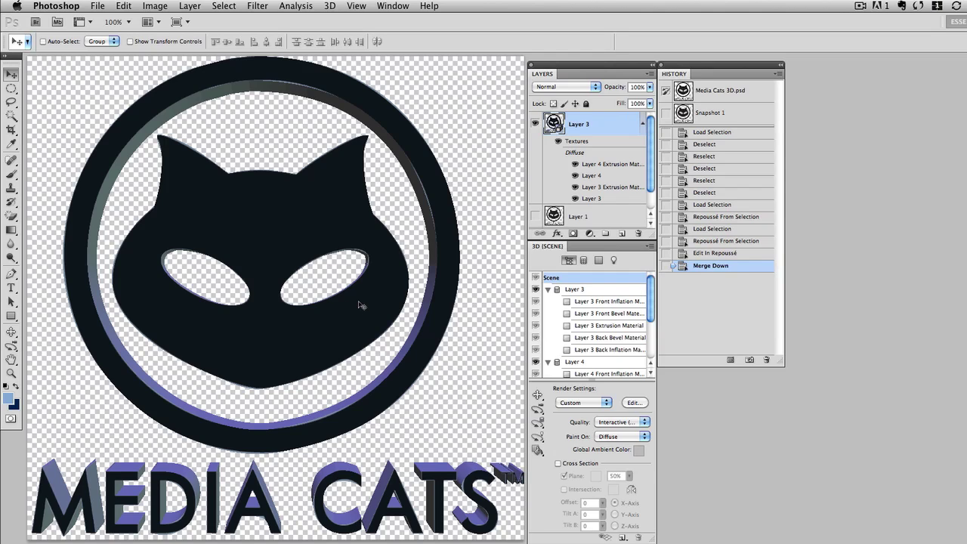
Scale the Layer 3 logo mesh to 0.85 and rotate it into a tilted perspective
left_click(578, 290)
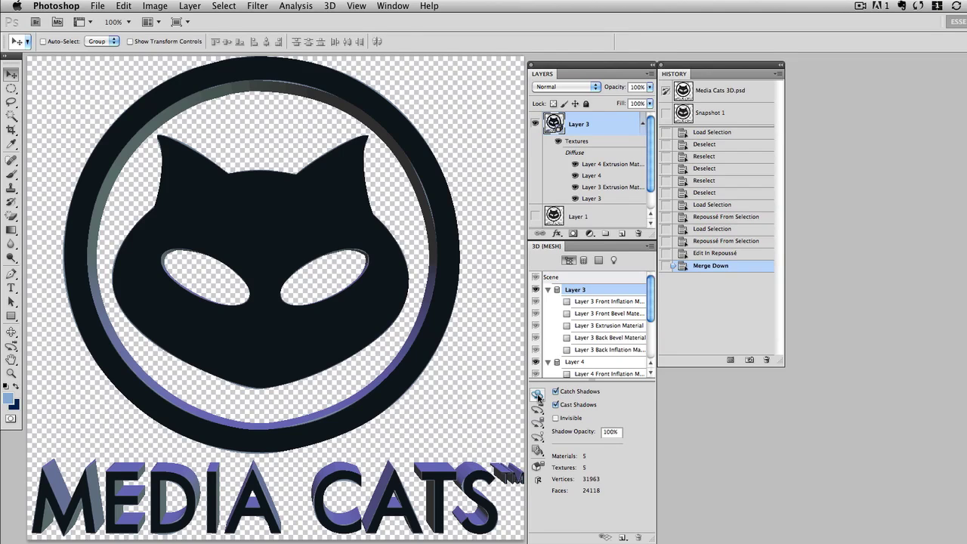
left_click_drag(538, 396, 563, 433)
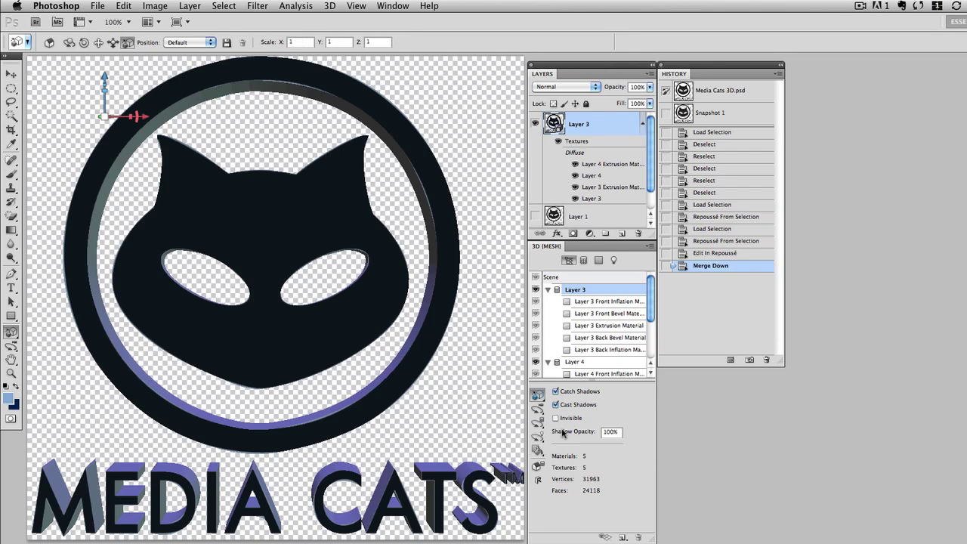
left_click_drag(279, 247, 282, 279)
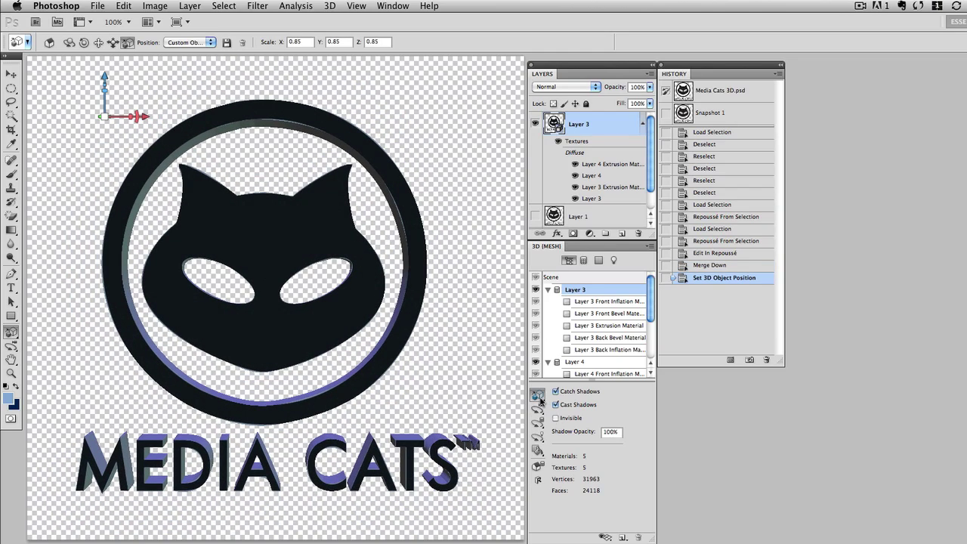
mouse_move(542, 401)
left_mouse_down()
mouse_move(557, 405)
mouse_move(559, 395)
left_mouse_up()
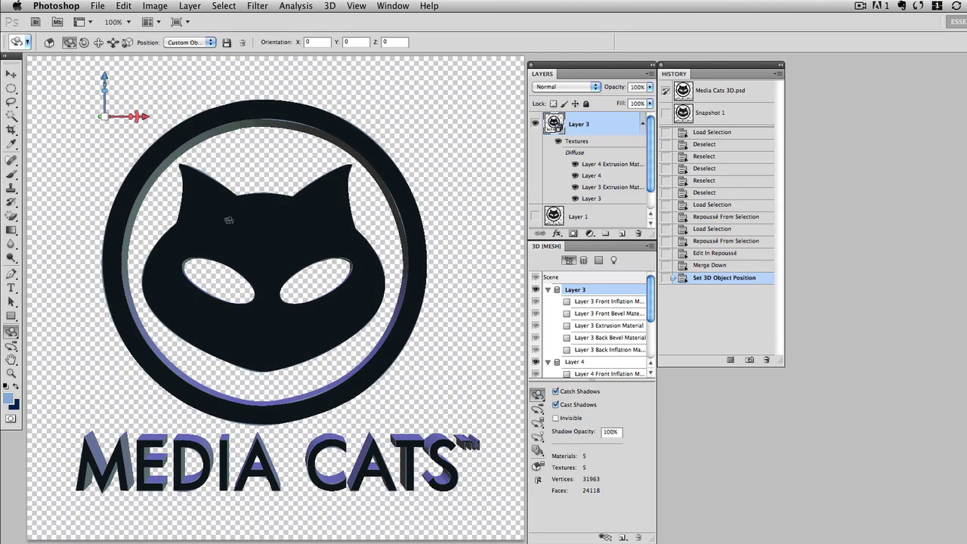
left_click_drag(229, 220, 326, 218)
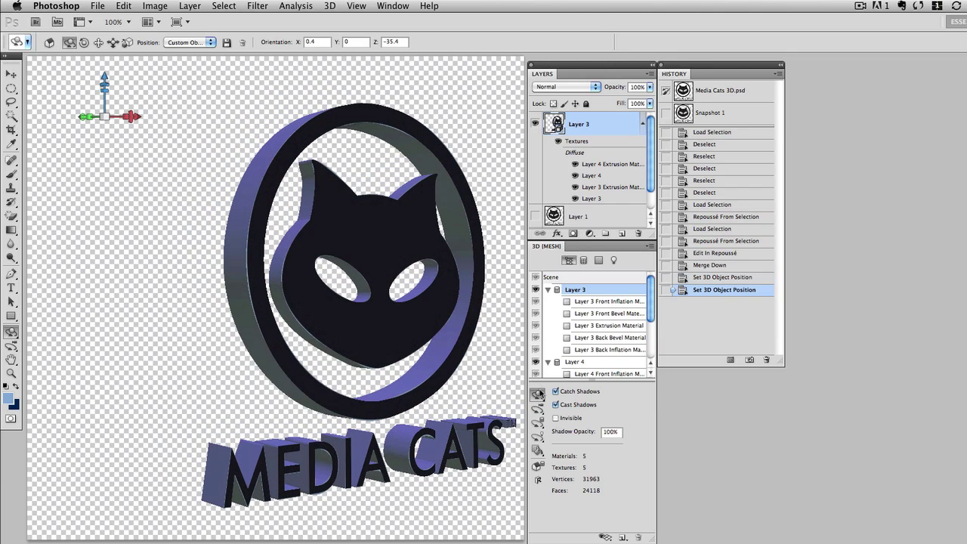
Move the logo mesh up and to the left on the canvas
left_click(540, 395)
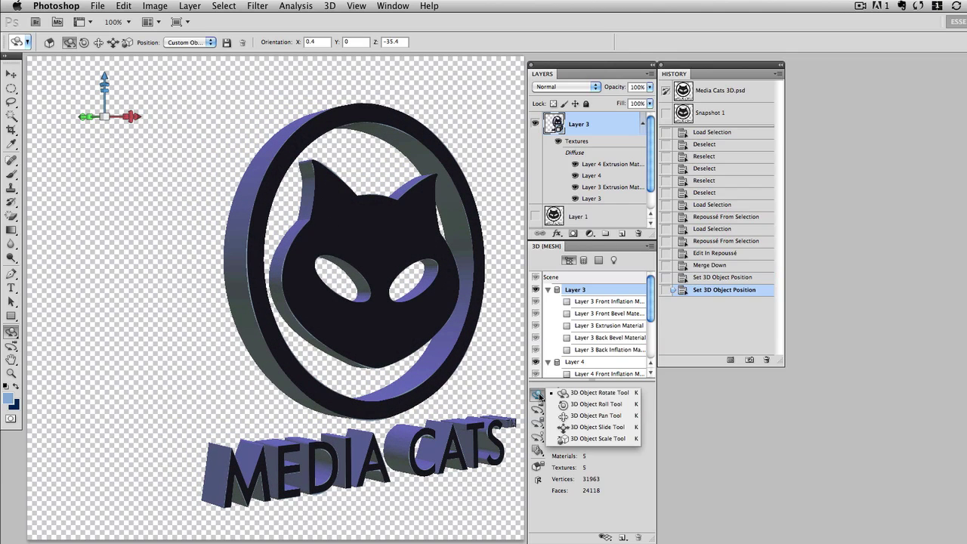
left_click(582, 416)
left_click_drag(379, 309, 318, 281)
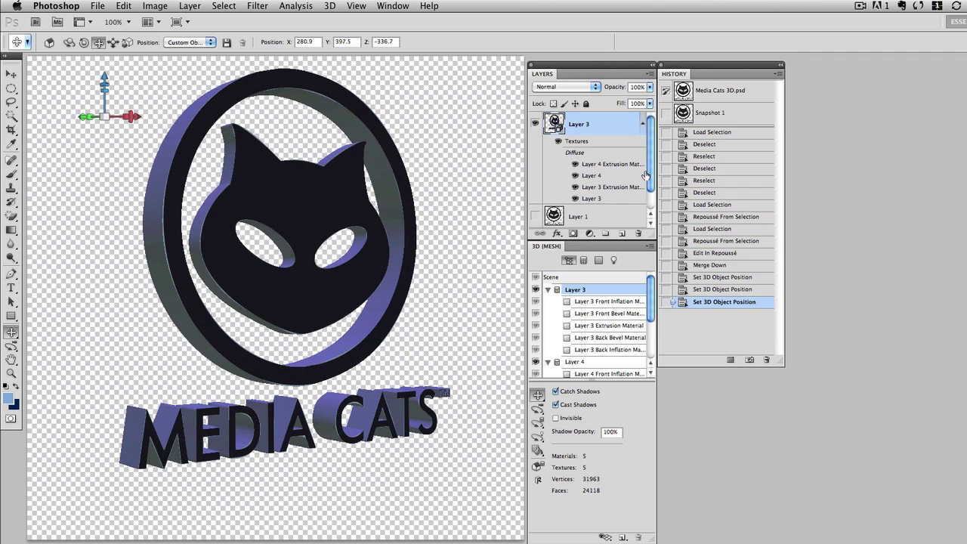
Make Layer 2 visible so its blue gradient shows behind the logo
left_click_drag(651, 177, 653, 194)
left_click(536, 218)
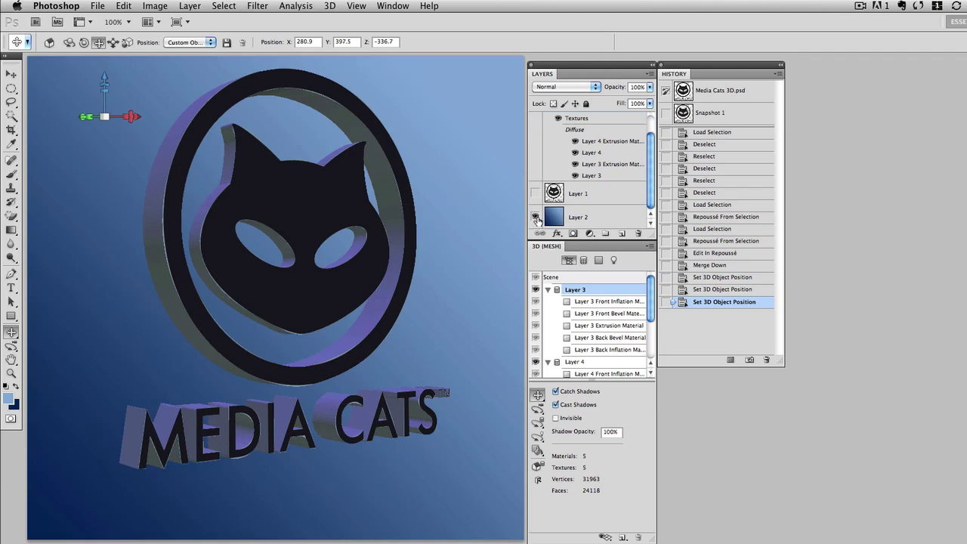